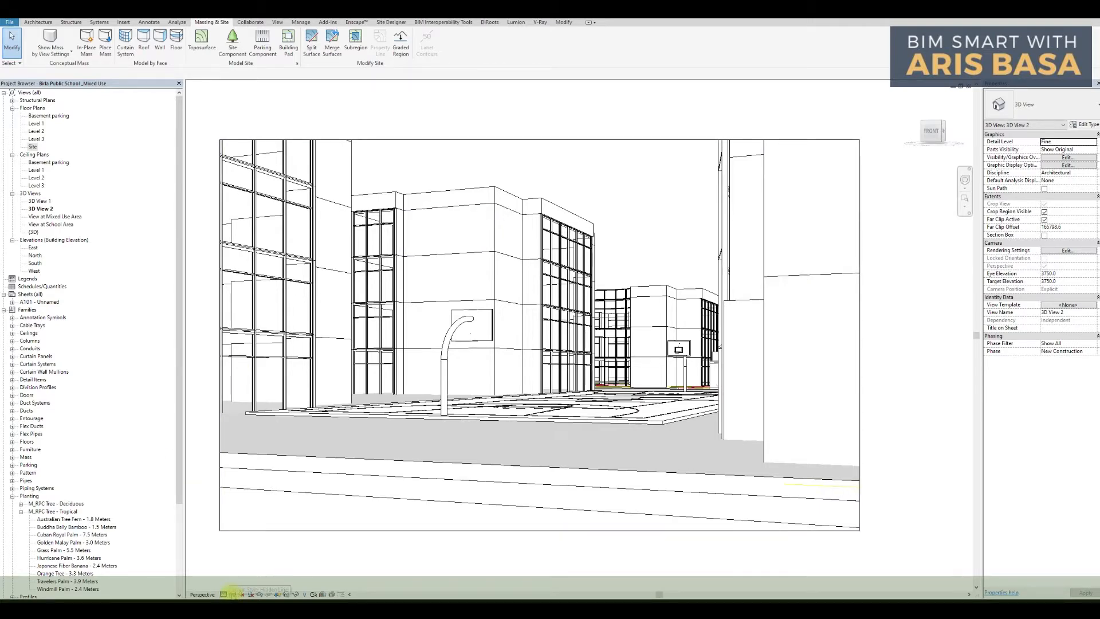
- Set the visual style of 3D View 2 to Consistent Colors
{"action": "left_click", "coordinate": [233, 594]}
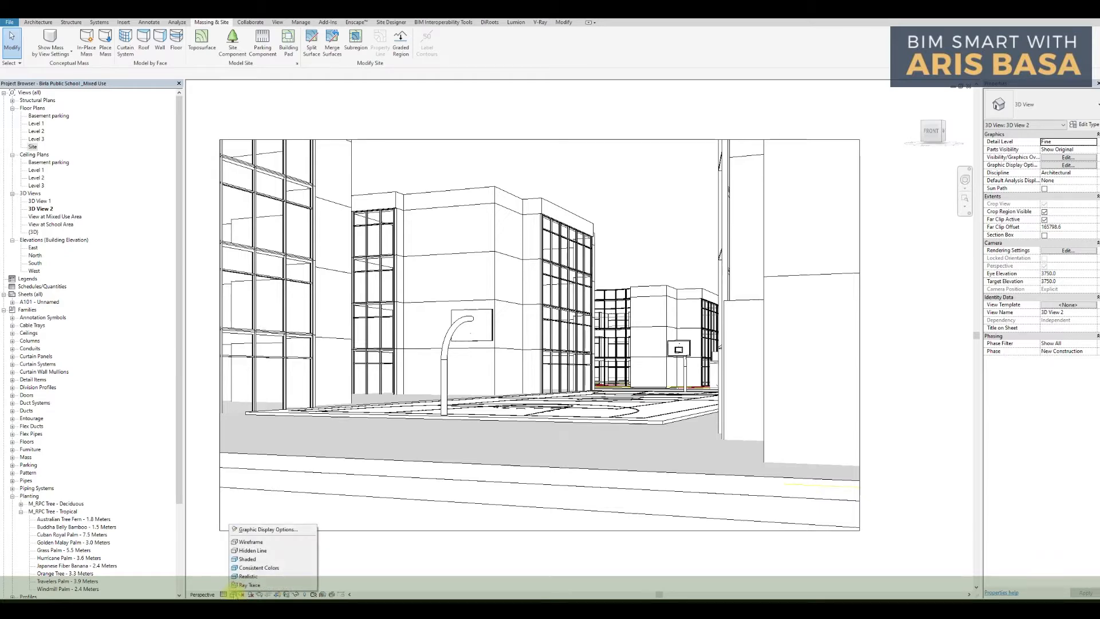
{"action": "left_click", "coordinate": [248, 568]}
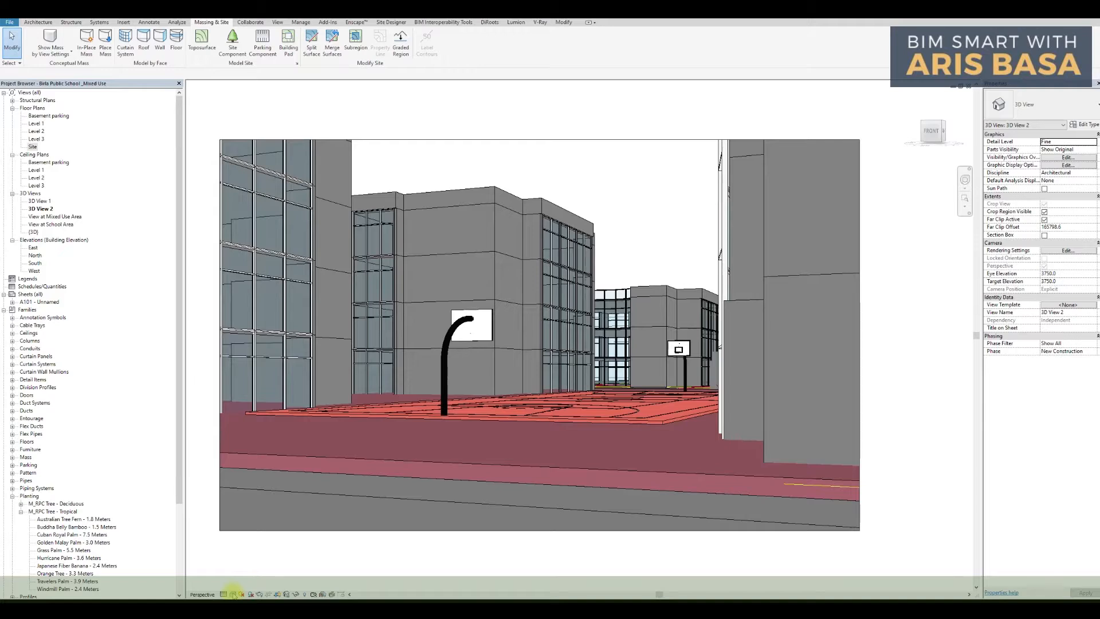
{"action": "left_click", "coordinate": [233, 594]}
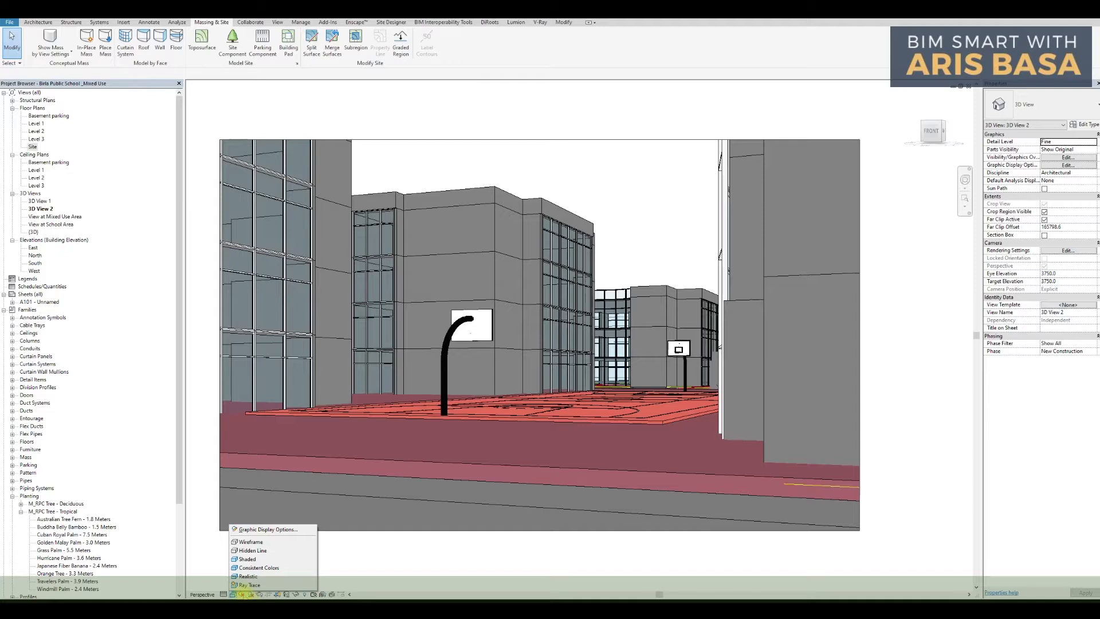
- Turn on the sun path for the perspective view, continuing with the current sun settings
{"action": "left_click", "coordinate": [244, 594]}
{"action": "left_click", "coordinate": [244, 594]}
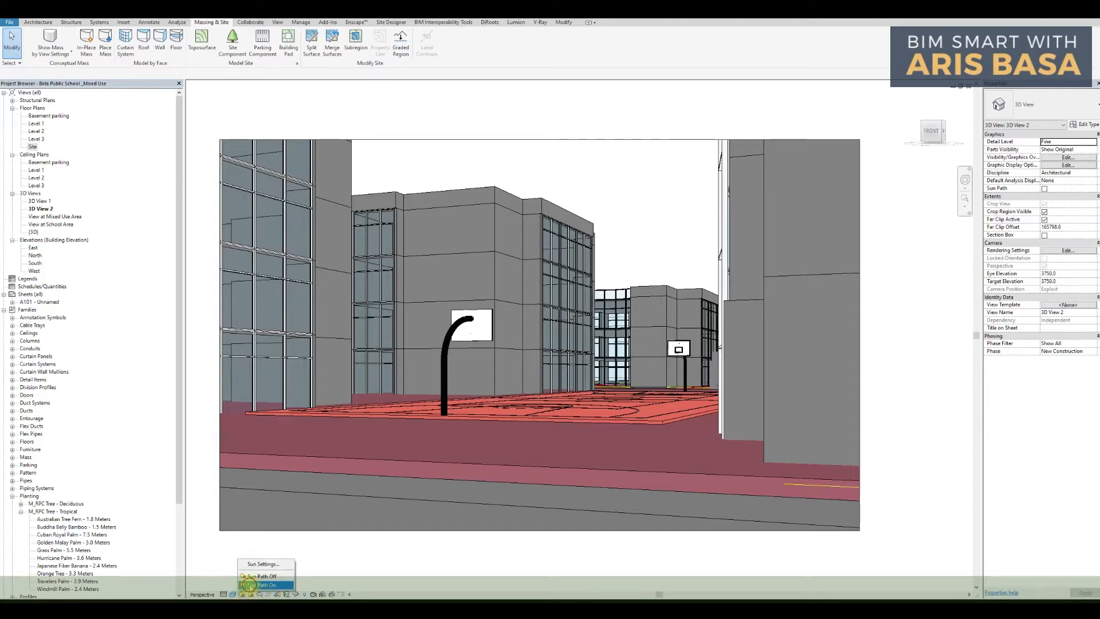
{"action": "left_click", "coordinate": [255, 584]}
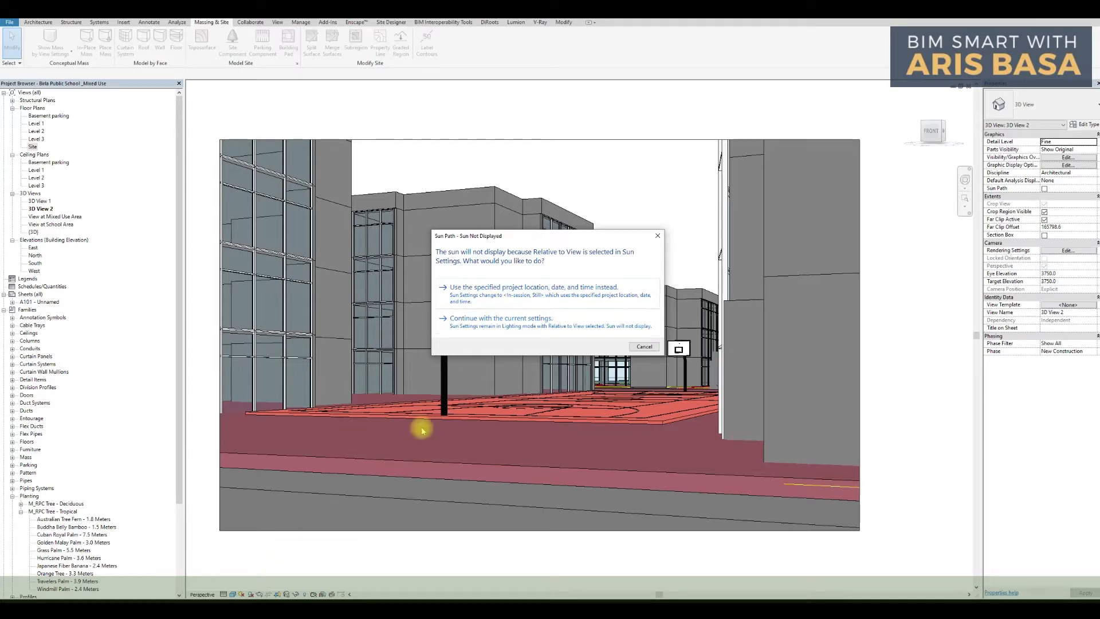
{"action": "left_click", "coordinate": [486, 319]}
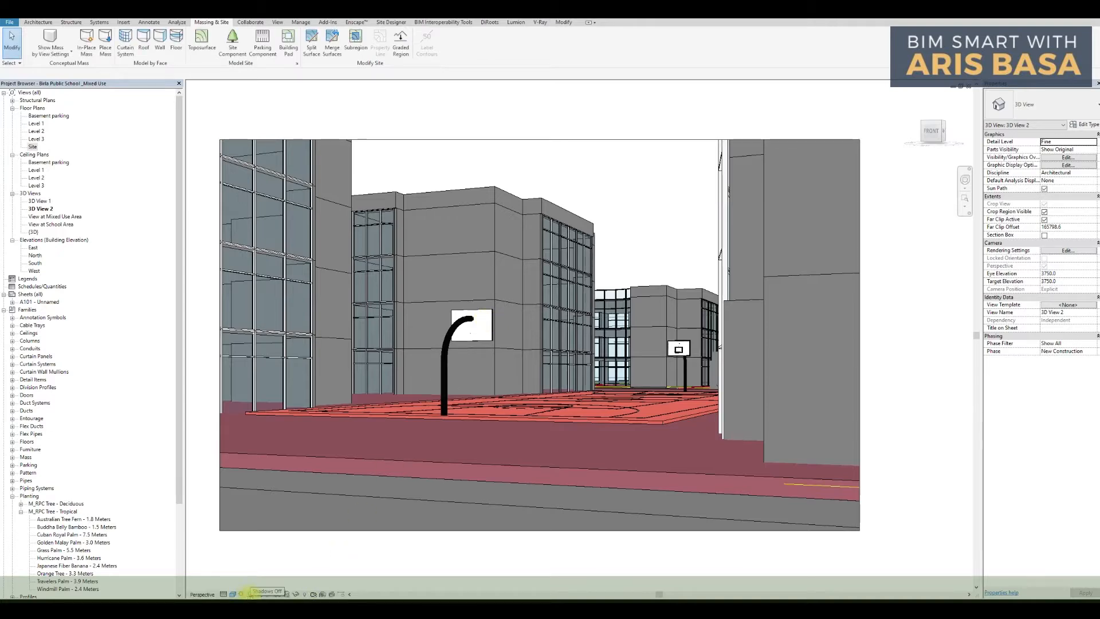
- Turn on shadows in the perspective view
{"action": "left_click", "coordinate": [252, 593]}
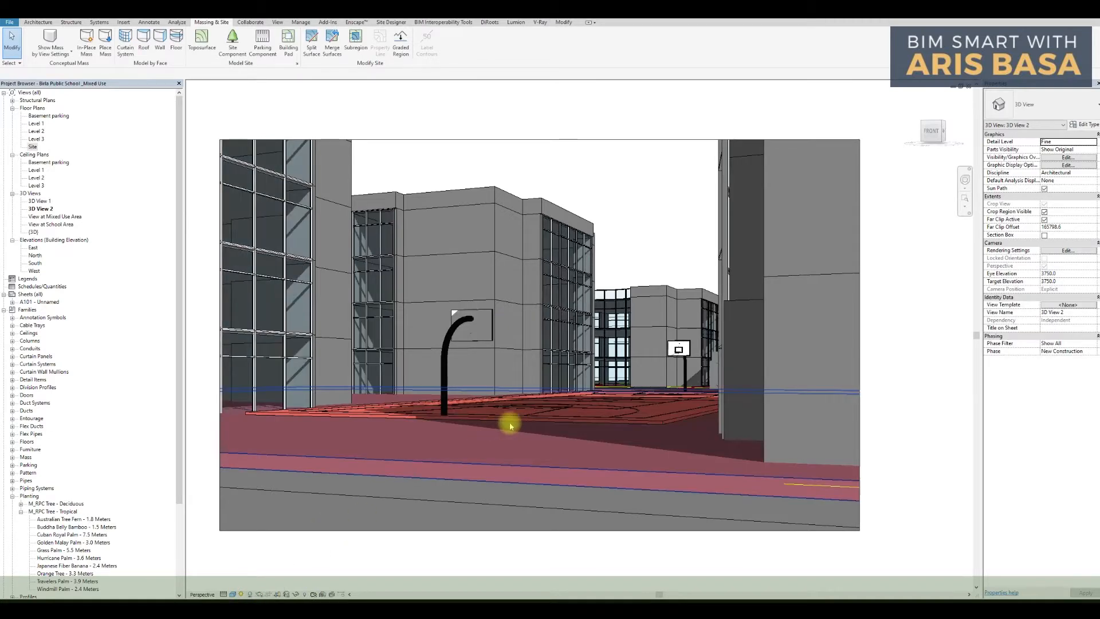
{"action": "left_click", "coordinate": [496, 416]}
{"action": "left_click", "coordinate": [292, 530]}
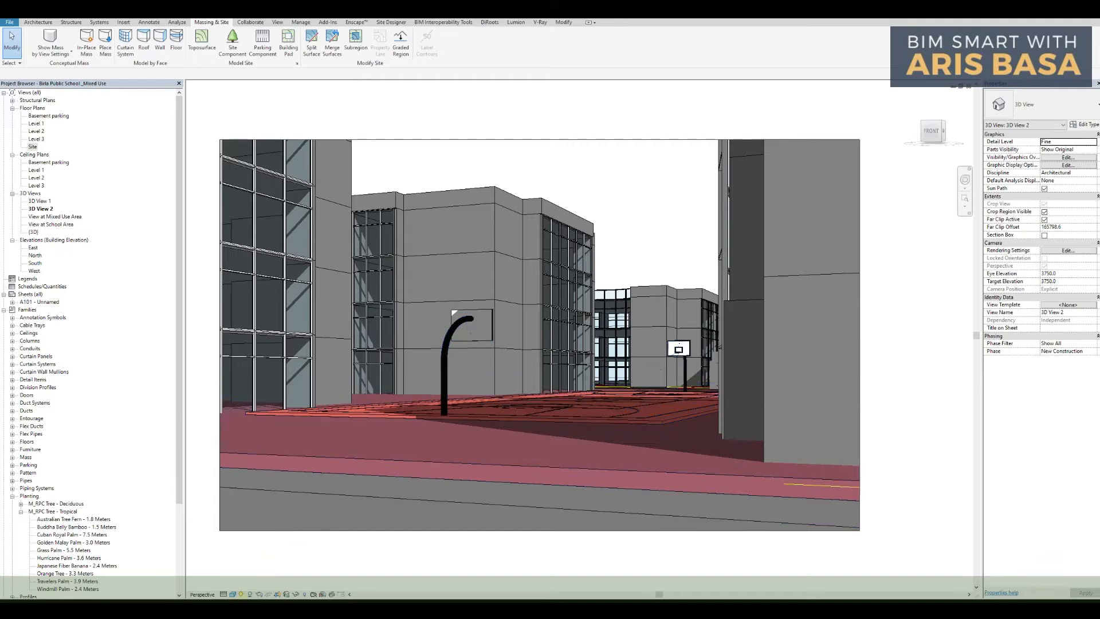
- Configure the sun settings as a Single Day study with the Summer Solstice Solar Study preset, running sunrise to sunset, and apply them
{"action": "left_click", "coordinate": [241, 593]}
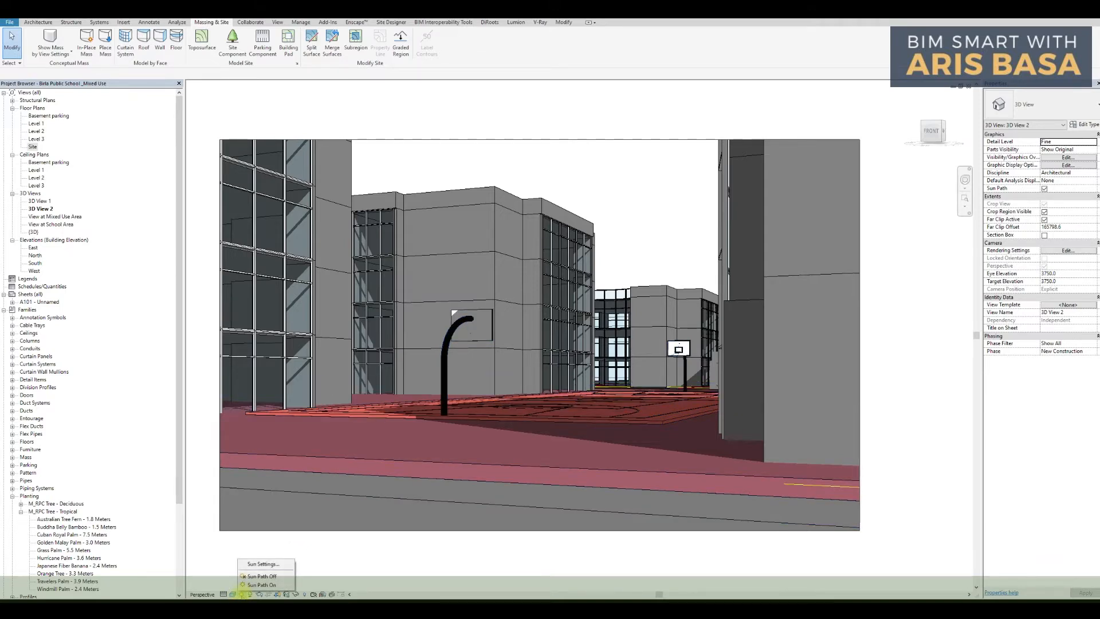
{"action": "left_click", "coordinate": [263, 564]}
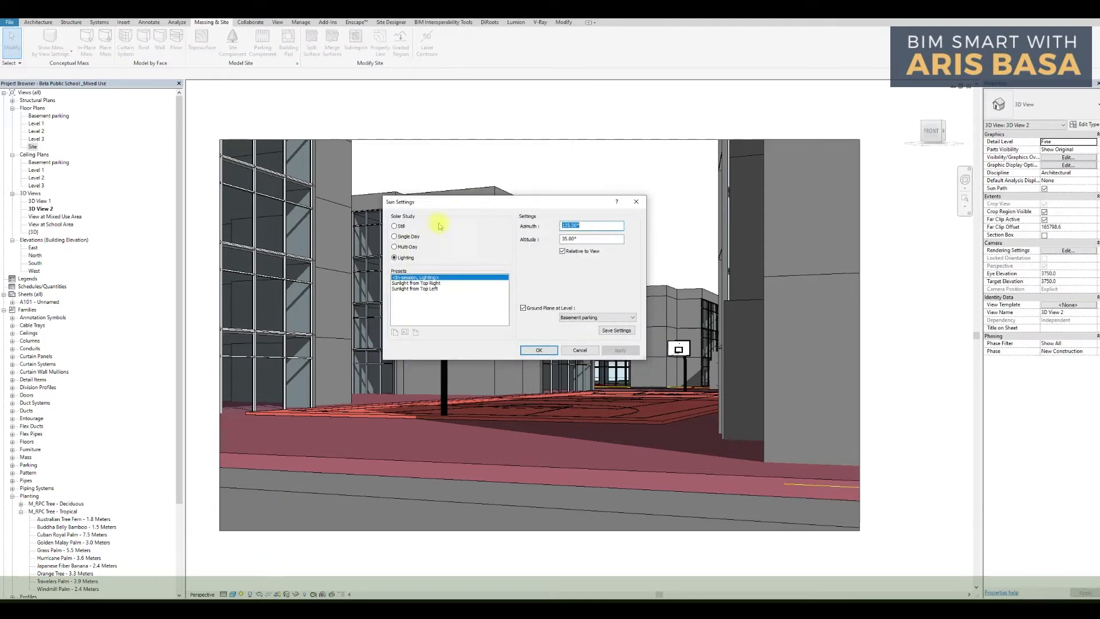
{"action": "left_click", "coordinate": [395, 237]}
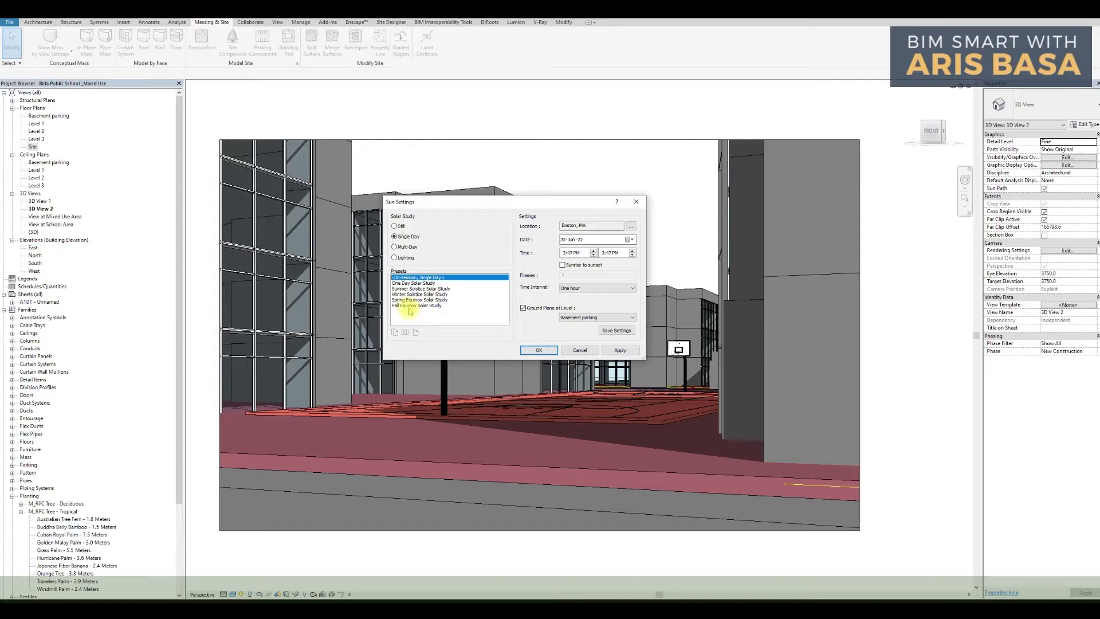
{"action": "left_click", "coordinate": [430, 289]}
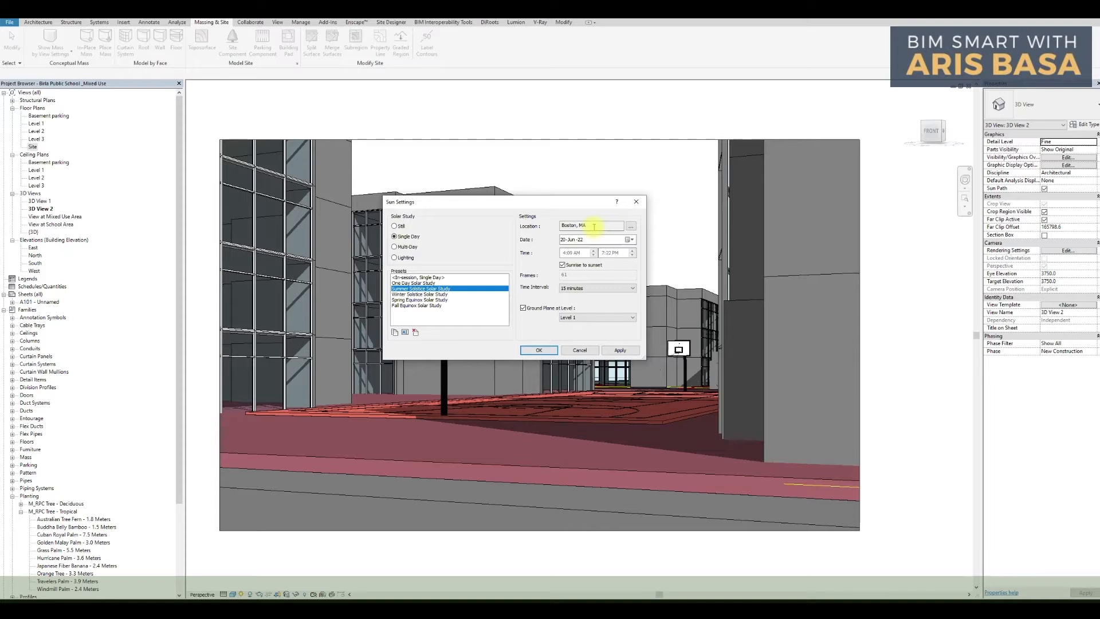
{"action": "left_click", "coordinate": [562, 265]}
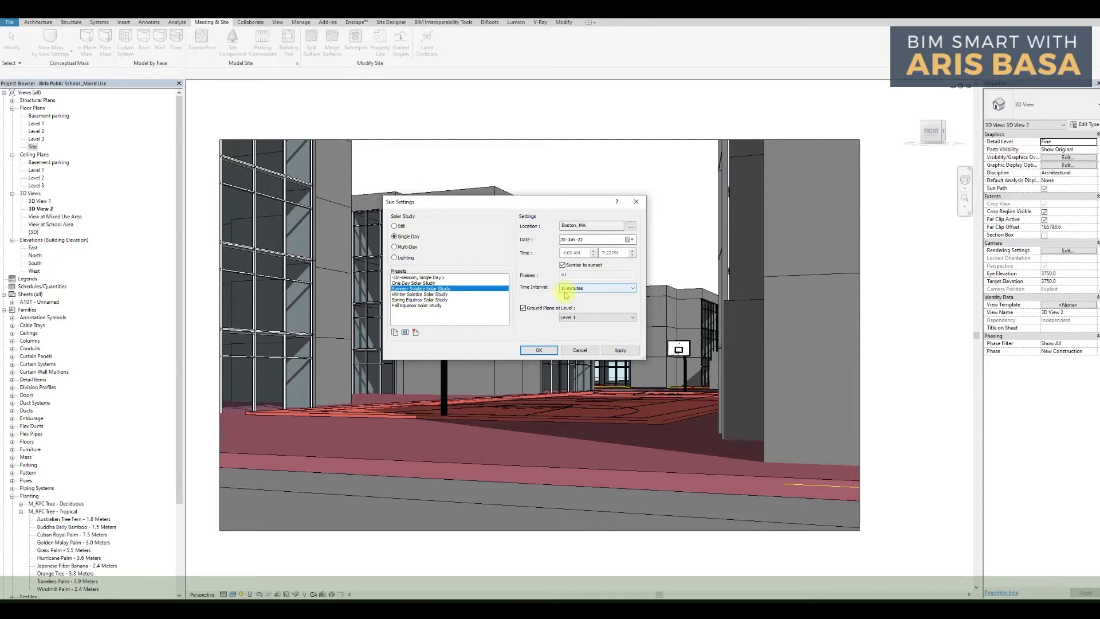
{"action": "left_click", "coordinate": [619, 350]}
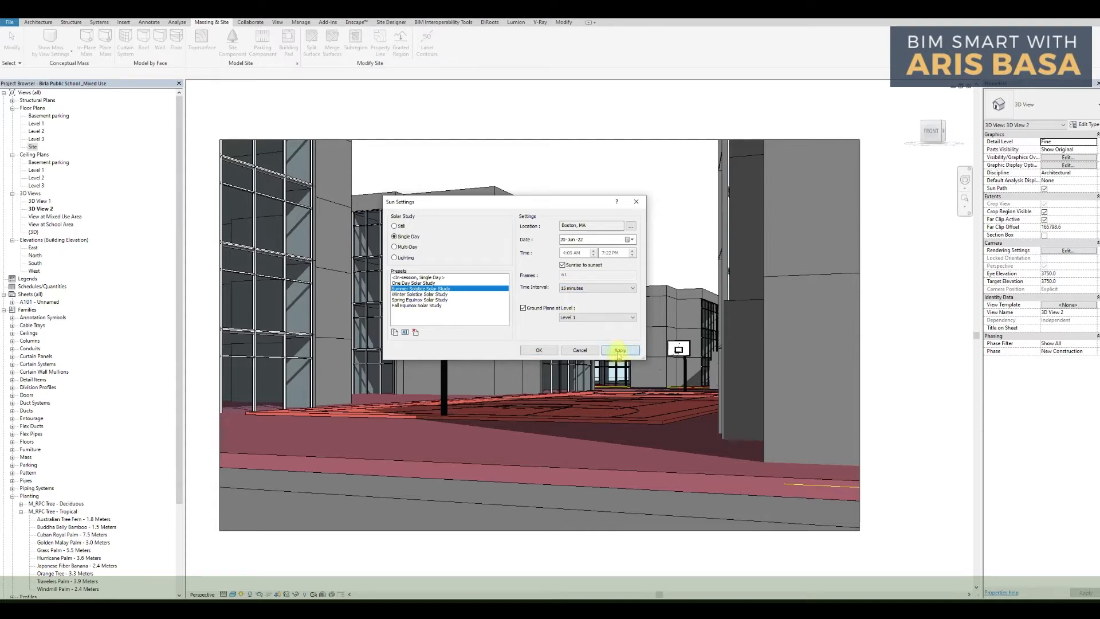
{"action": "left_click", "coordinate": [537, 351]}
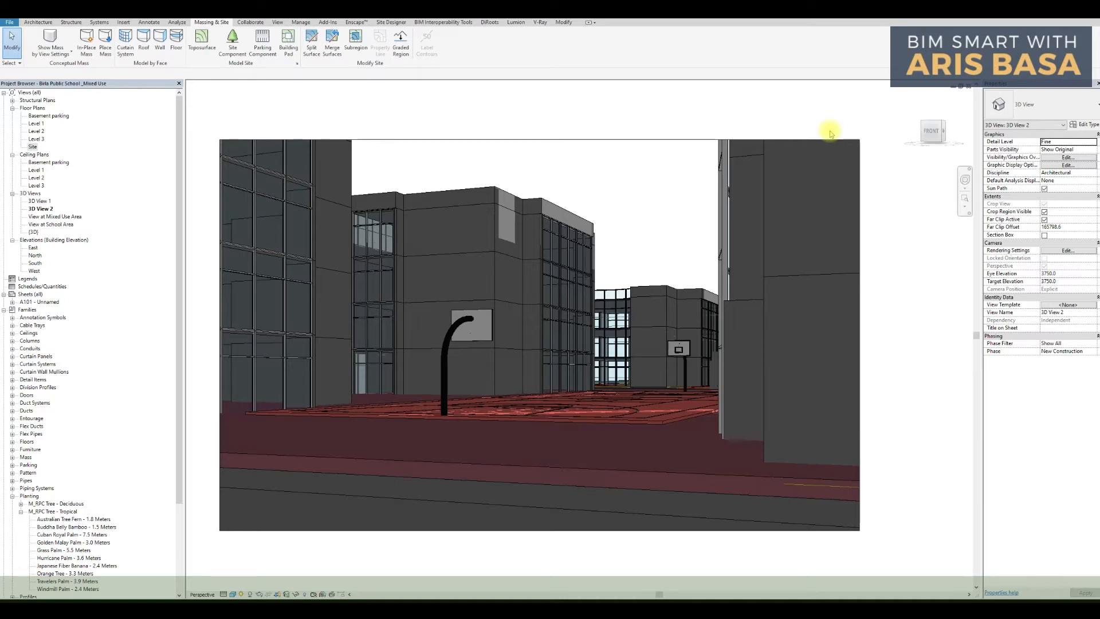
- Preview the solar study and play its animation from the first frame
{"action": "left_click", "coordinate": [240, 594]}
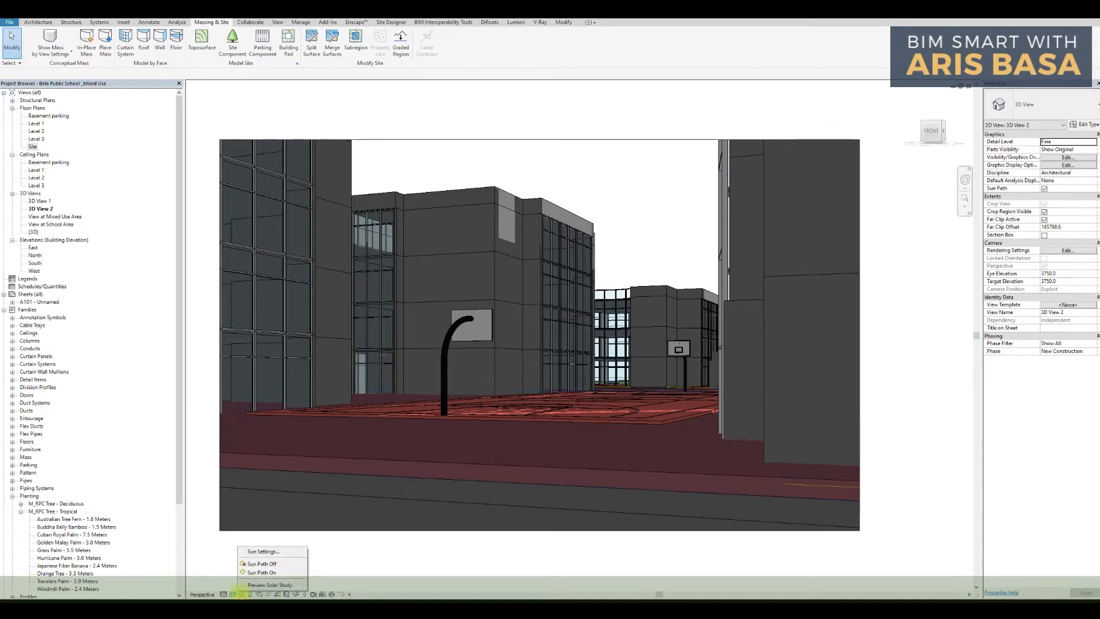
{"action": "left_click", "coordinate": [261, 585]}
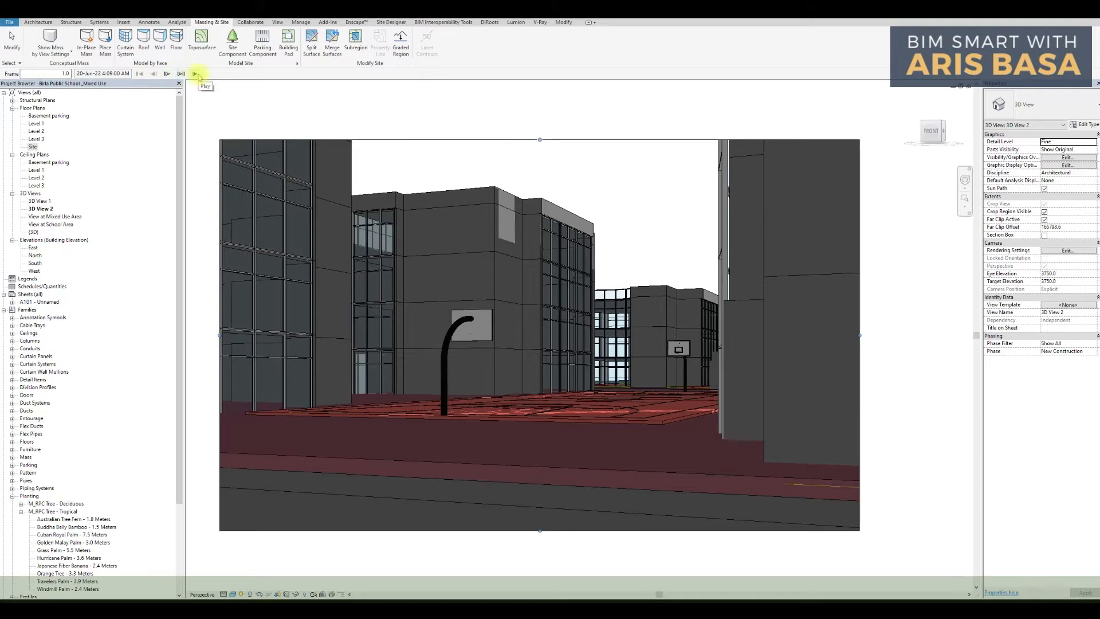
{"action": "left_click", "coordinate": [194, 74]}
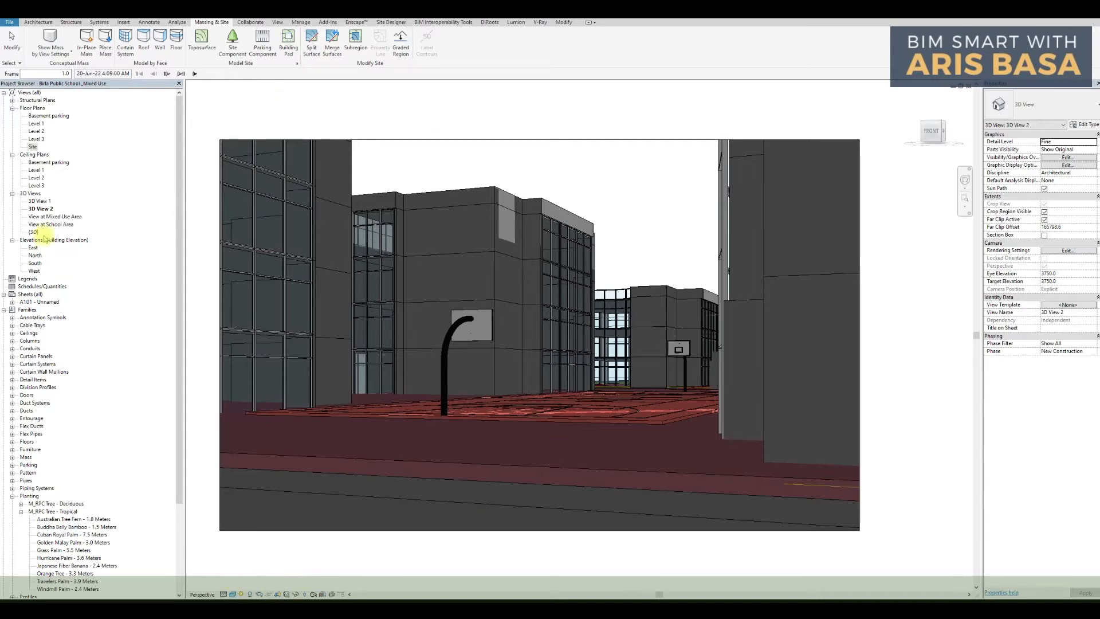
- Export the solar study animation with all frames at 2 frames per second, including the time and date stamp
{"action": "left_click", "coordinate": [10, 22]}
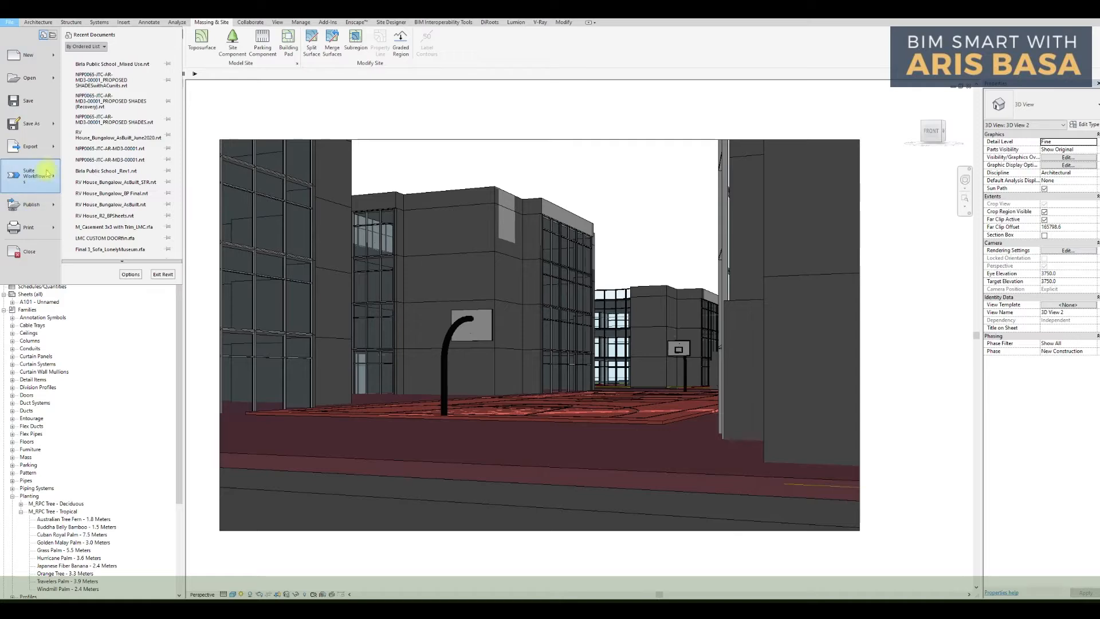
{"action": "mouse_move", "coordinate": [57, 150]}
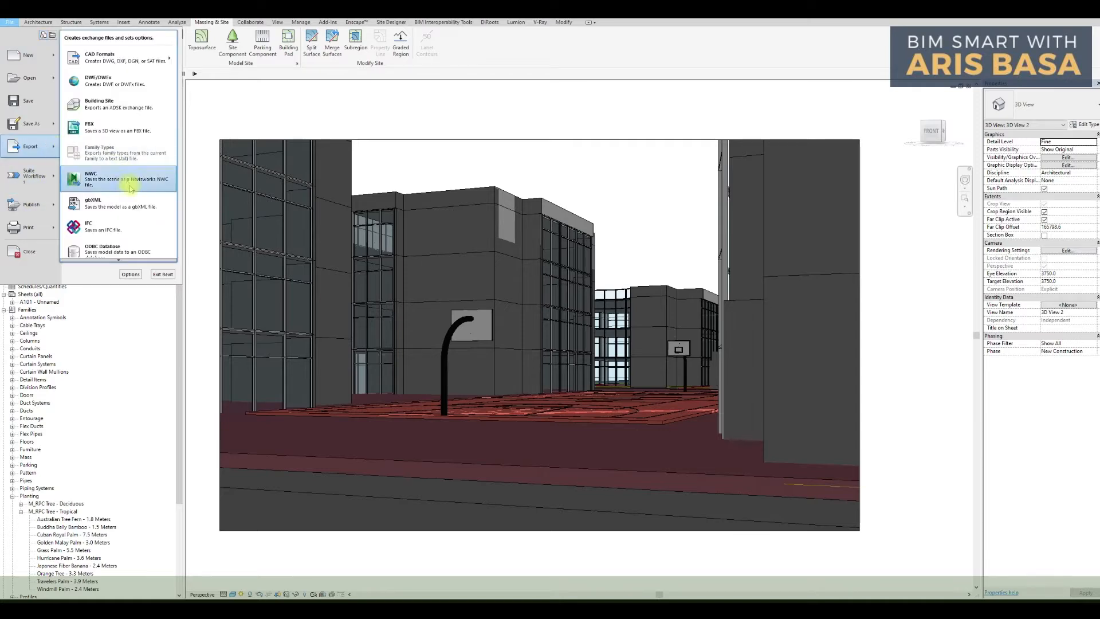
{"action": "mouse_move", "coordinate": [121, 262]}
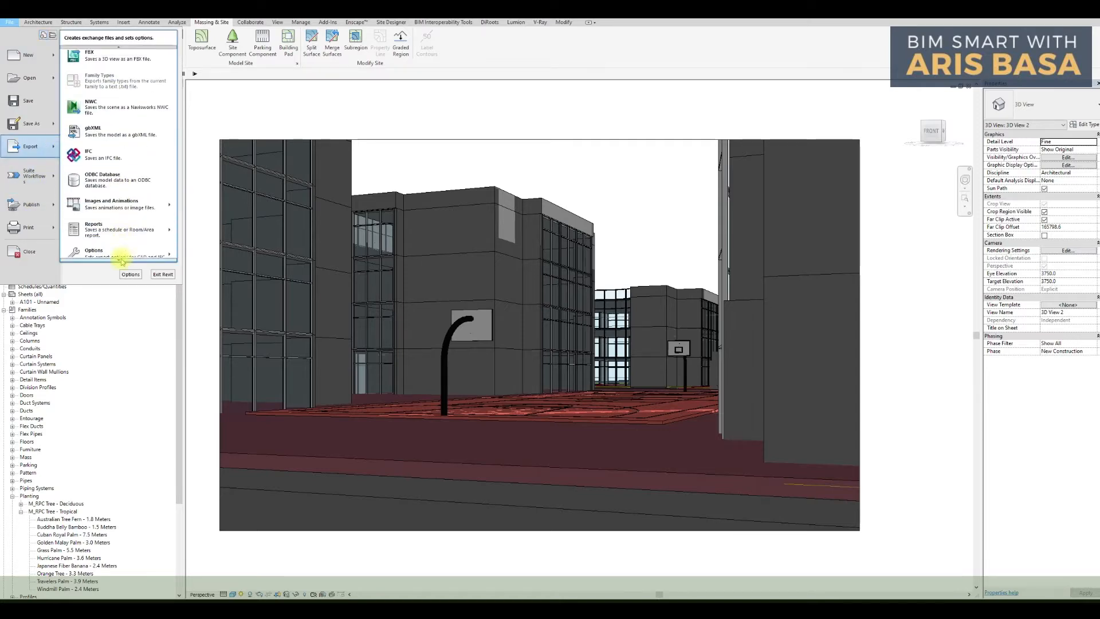
{"action": "mouse_move", "coordinate": [167, 201]}
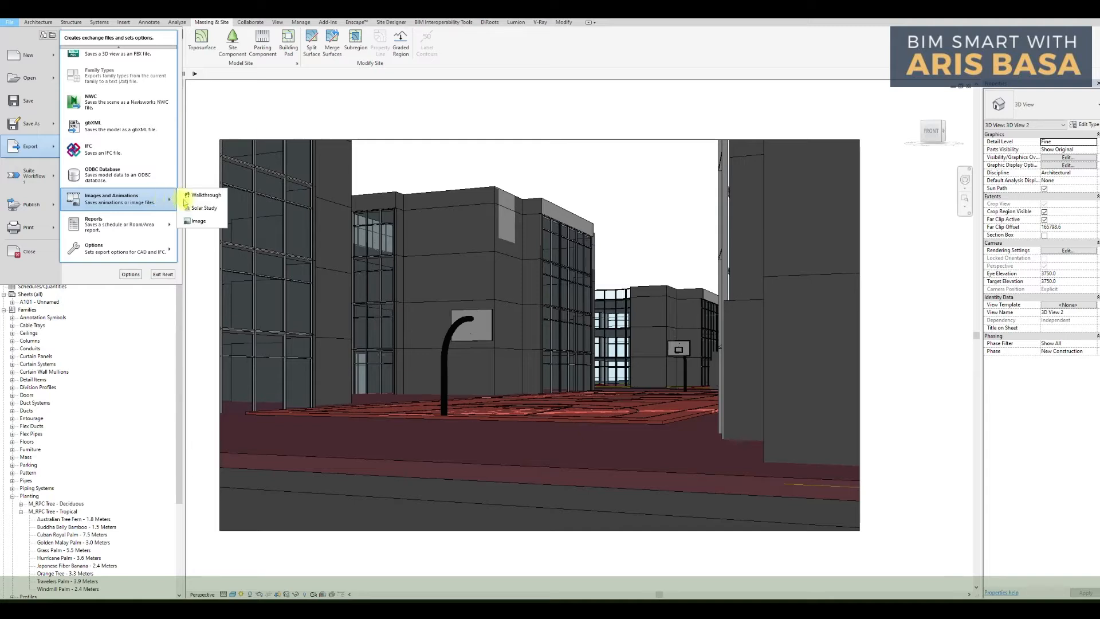
{"action": "left_click", "coordinate": [197, 219]}
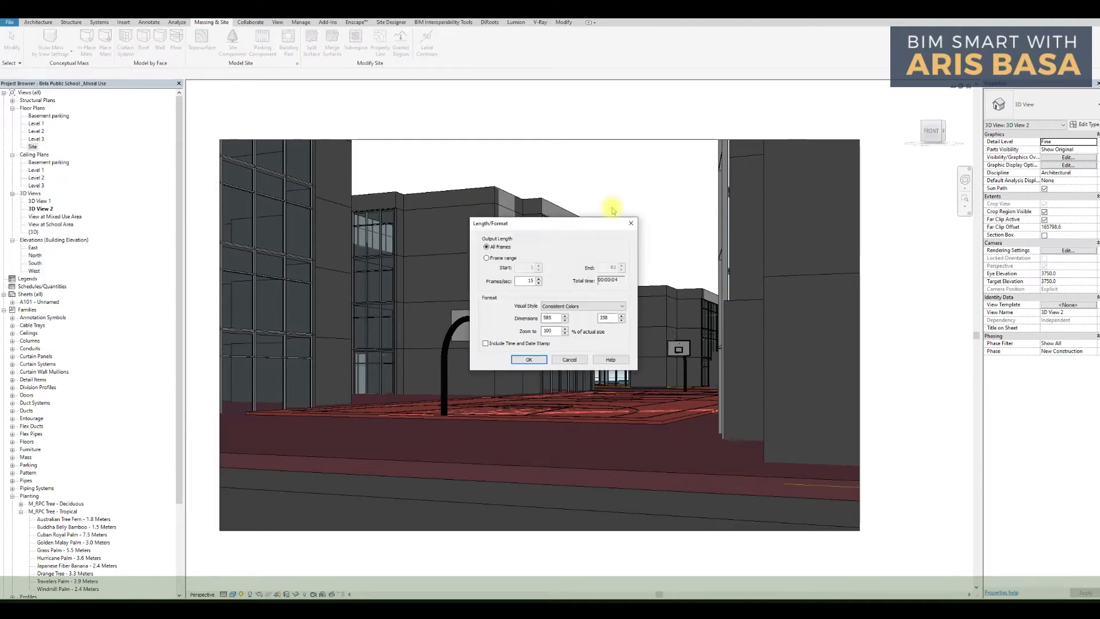
{"action": "left_click_drag", "start_coordinate": [554, 220], "coordinate": [556, 189]}
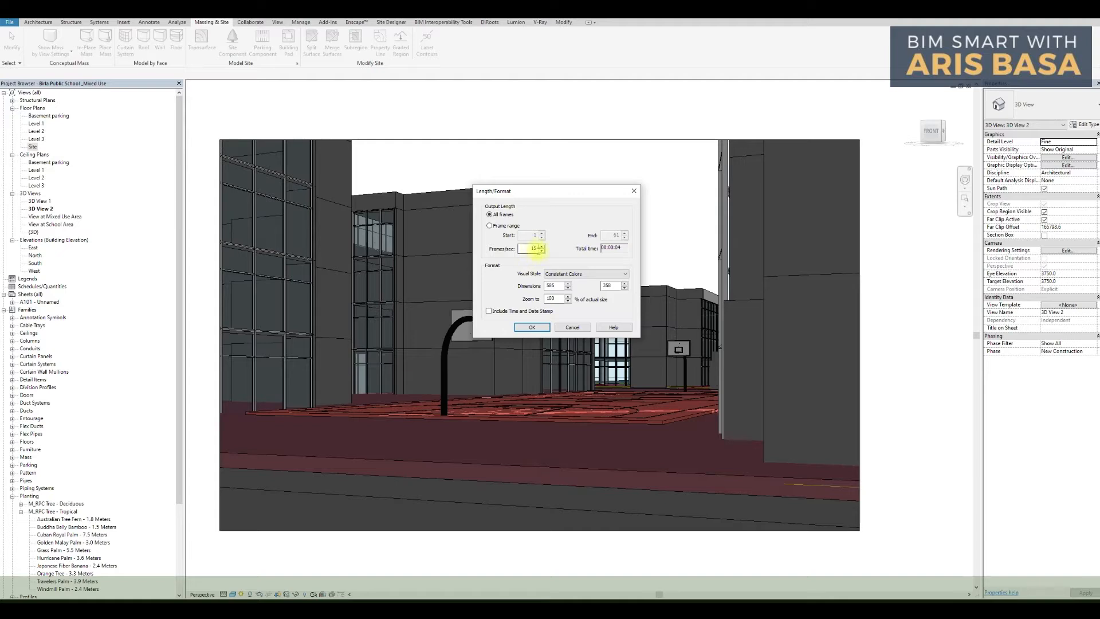
{"action": "double_click", "coordinate": [533, 248]}
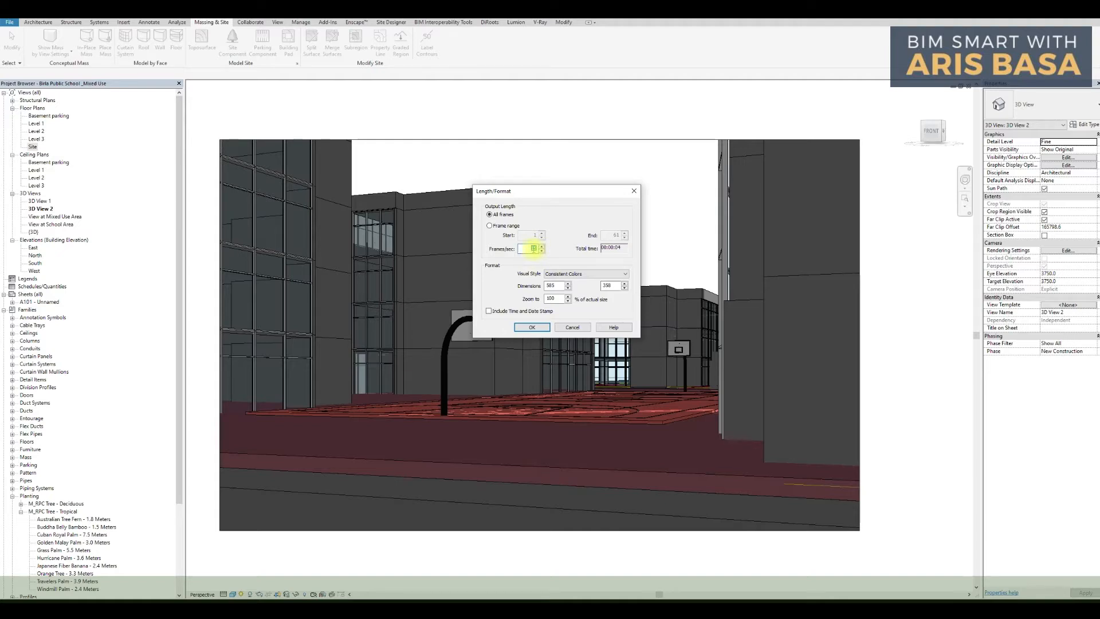
{"action": "key", "text": "BackSpace"}
{"action": "type", "text": "2"}
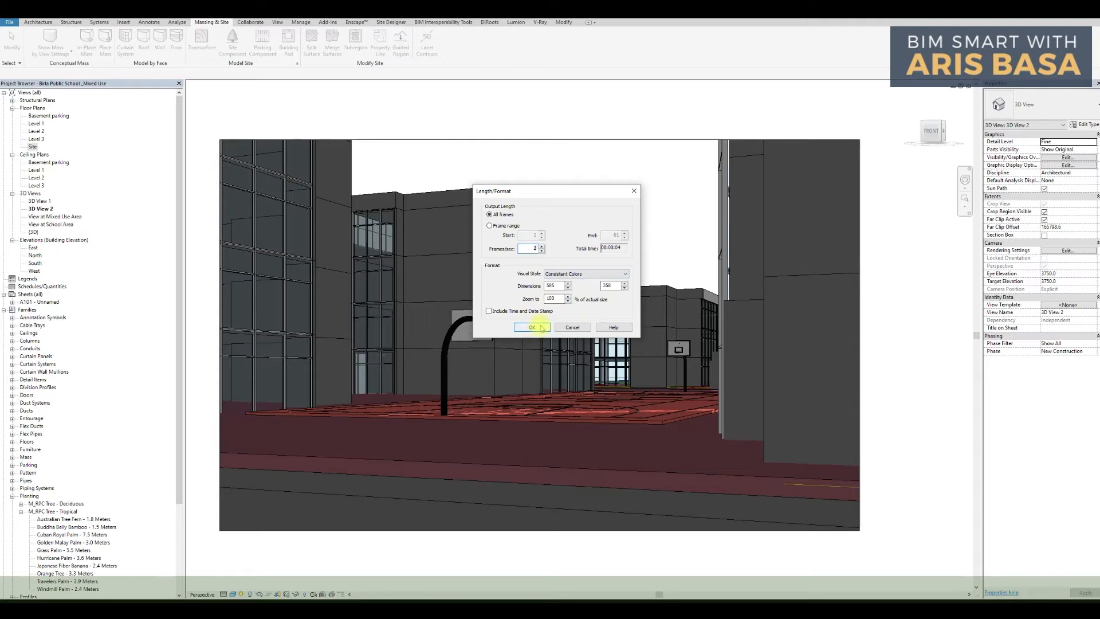
{"action": "left_click", "coordinate": [489, 311]}
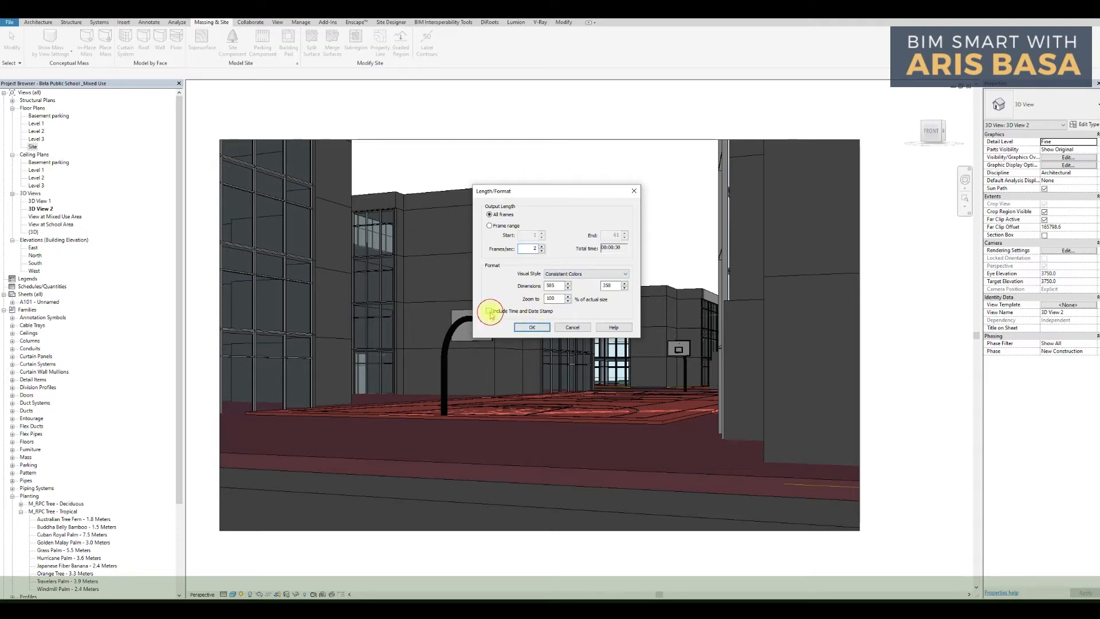
{"action": "left_click", "coordinate": [539, 328]}
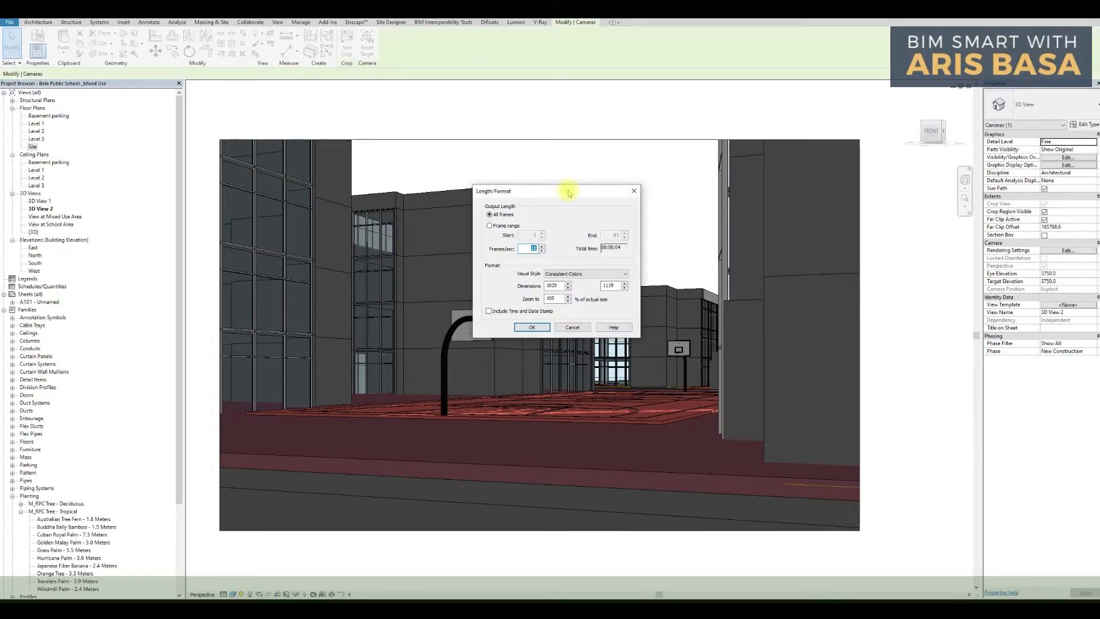
{"action": "left_click", "coordinate": [634, 191]}
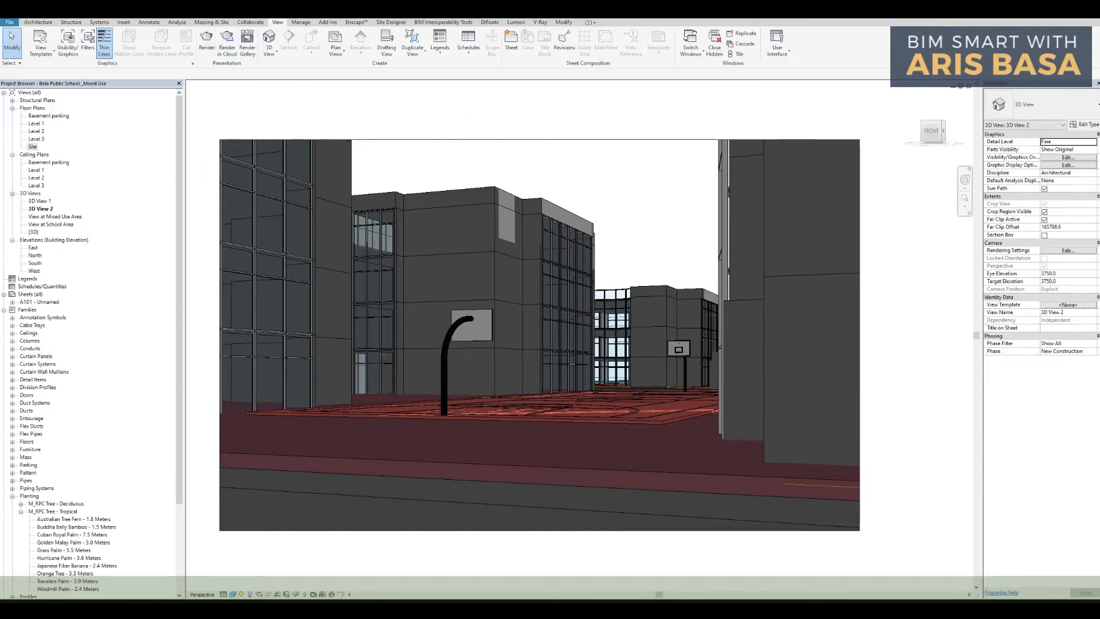
- Set the rendering quality of the view to Medium and close the rendering settings
{"action": "left_click_drag", "start_coordinate": [1099, 145], "coordinate": [675, 145]}
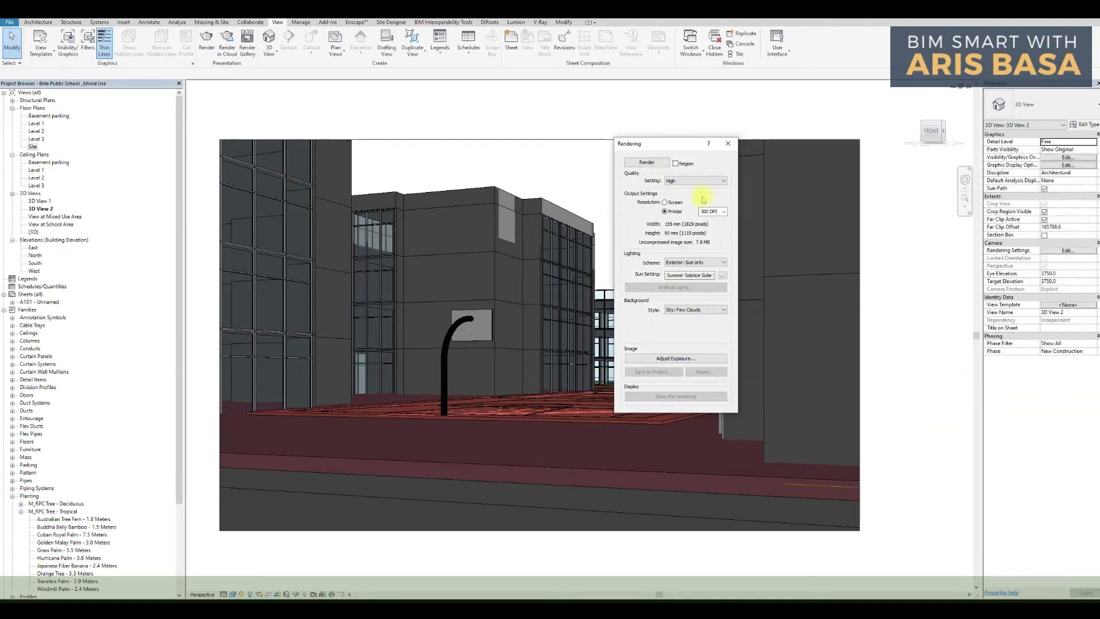
{"action": "left_click", "coordinate": [723, 181]}
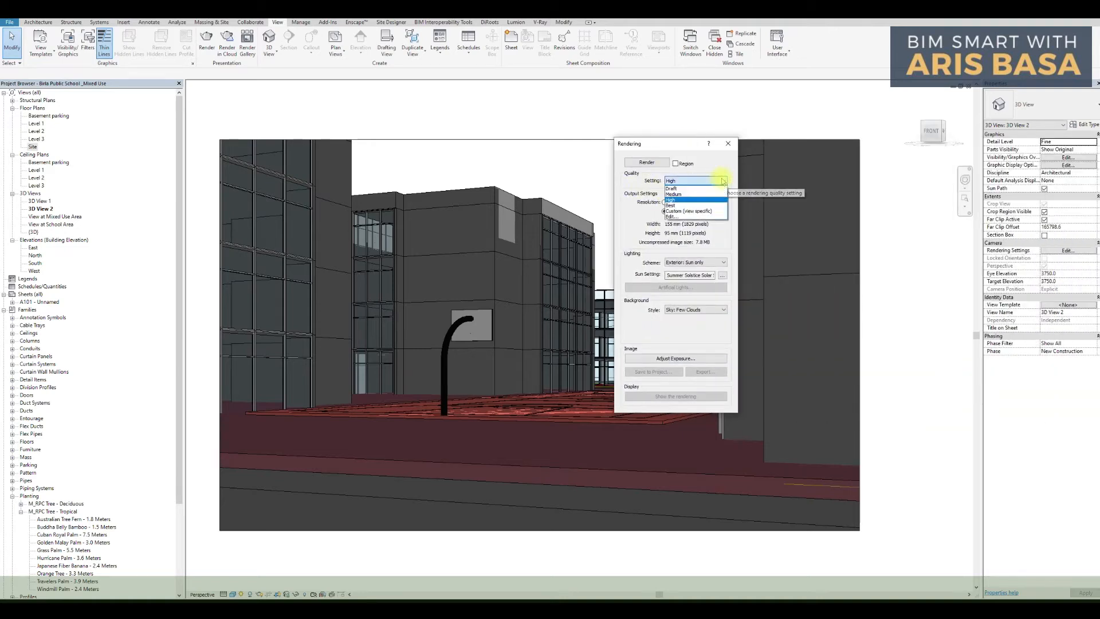
{"action": "left_click", "coordinate": [683, 194]}
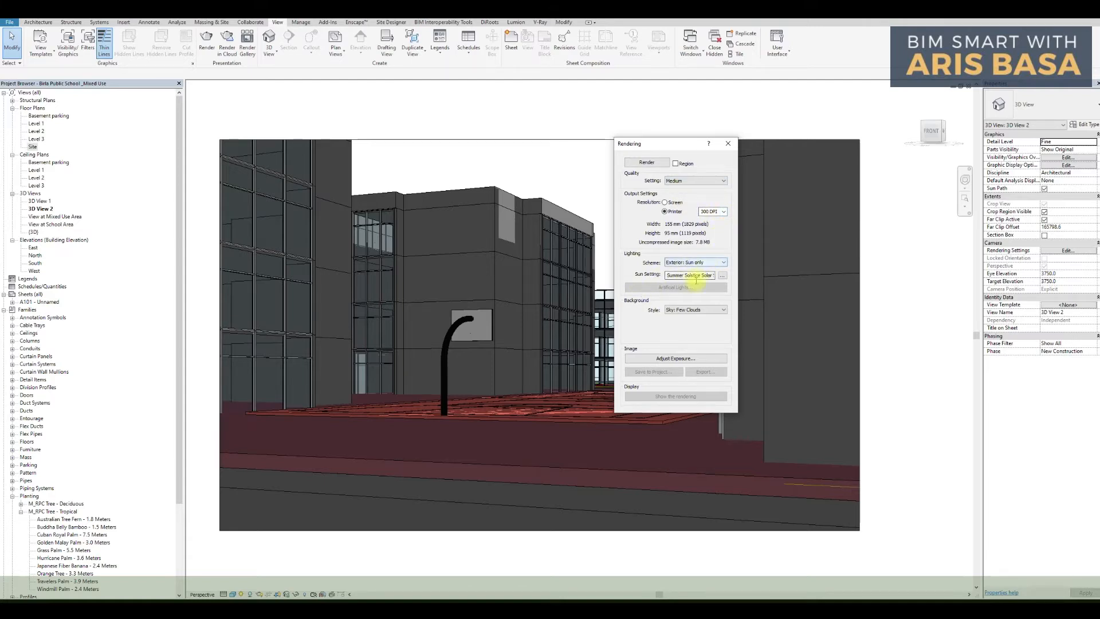
{"action": "left_click", "coordinate": [728, 147]}
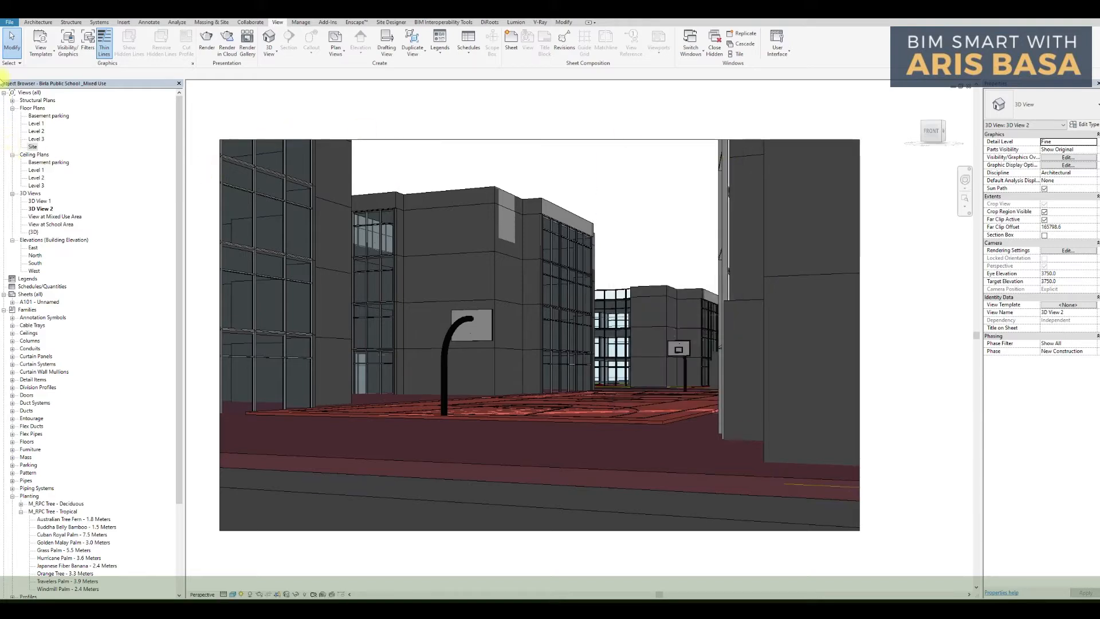
- Set up another solar study export of all frames at 1 frame per second, including the time and date stamp
{"action": "left_click", "coordinate": [10, 23]}
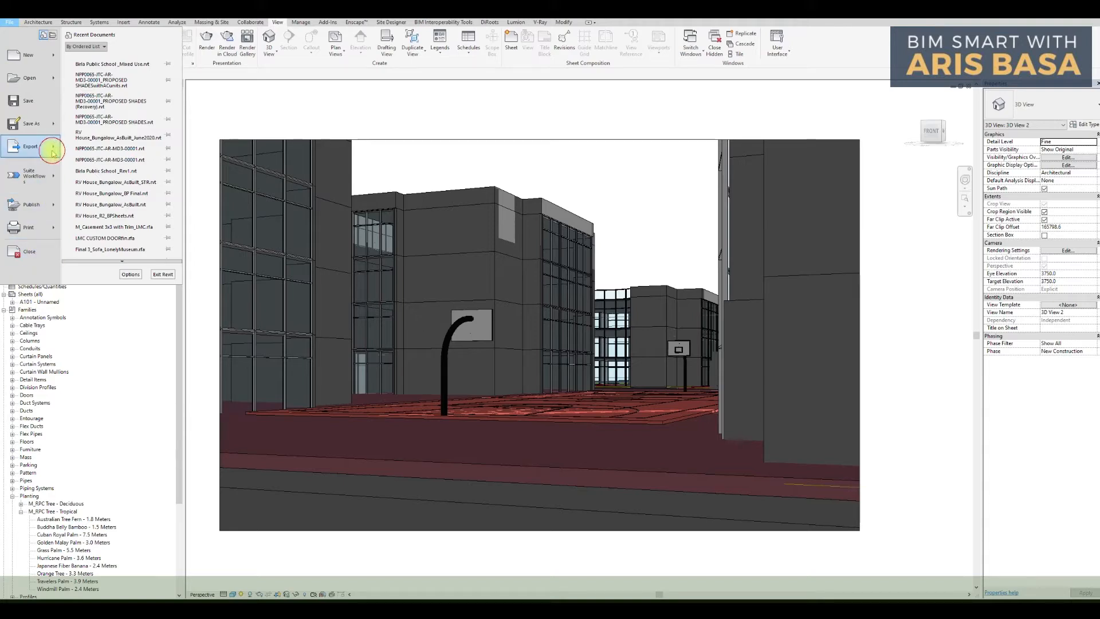
{"action": "mouse_move", "coordinate": [46, 147]}
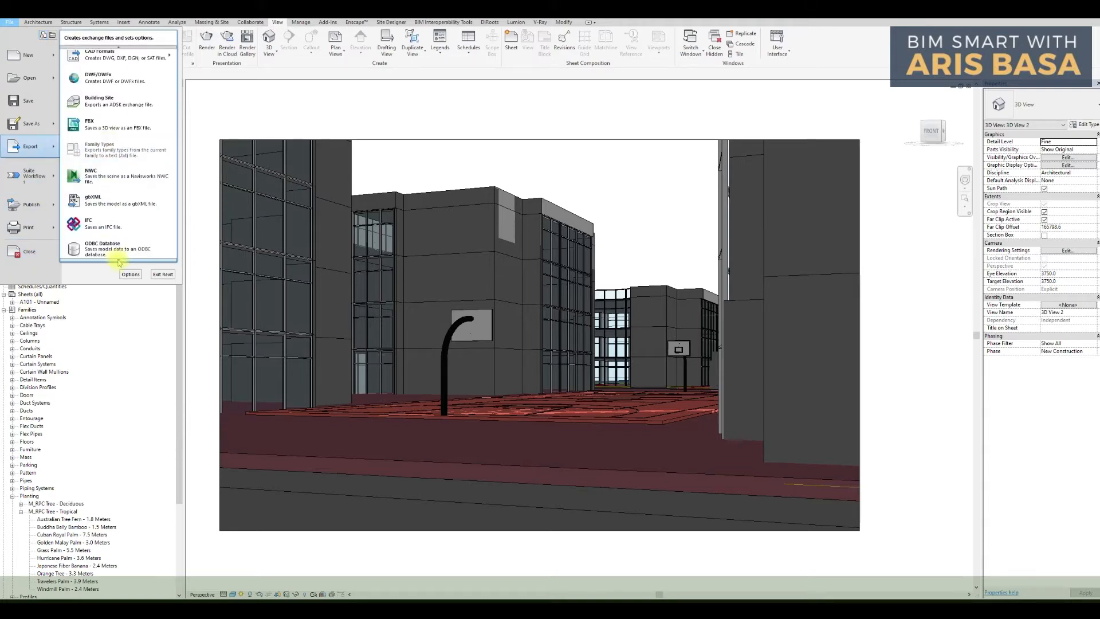
{"action": "scroll", "coordinate": [118, 256], "scroll_direction": "down", "scroll_amount": 1}
{"action": "mouse_move", "coordinate": [122, 254]}
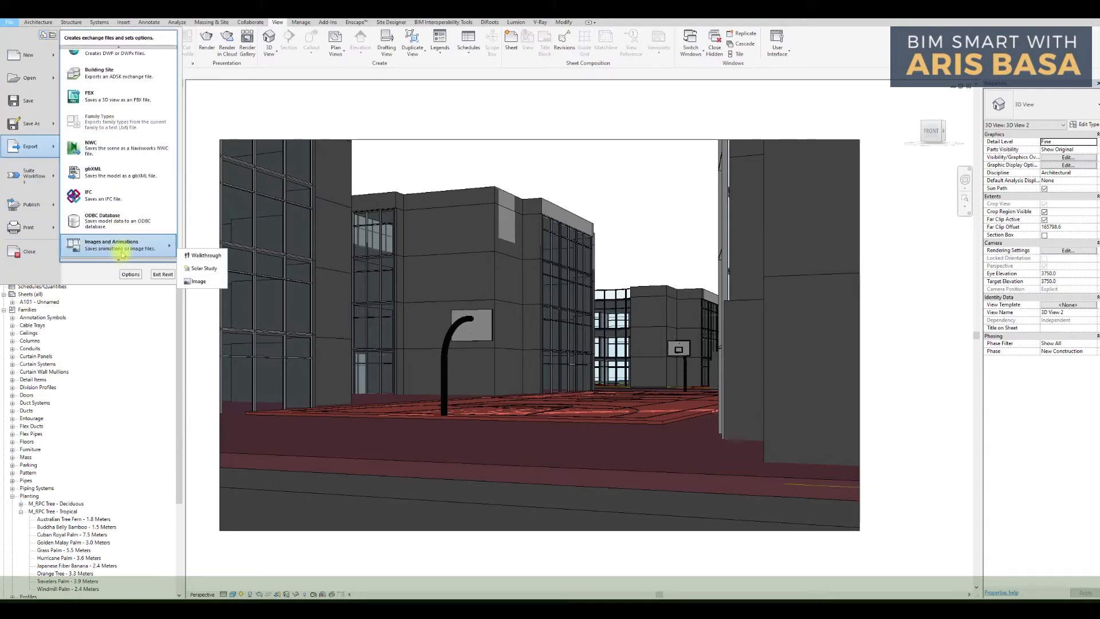
{"action": "left_click", "coordinate": [204, 268]}
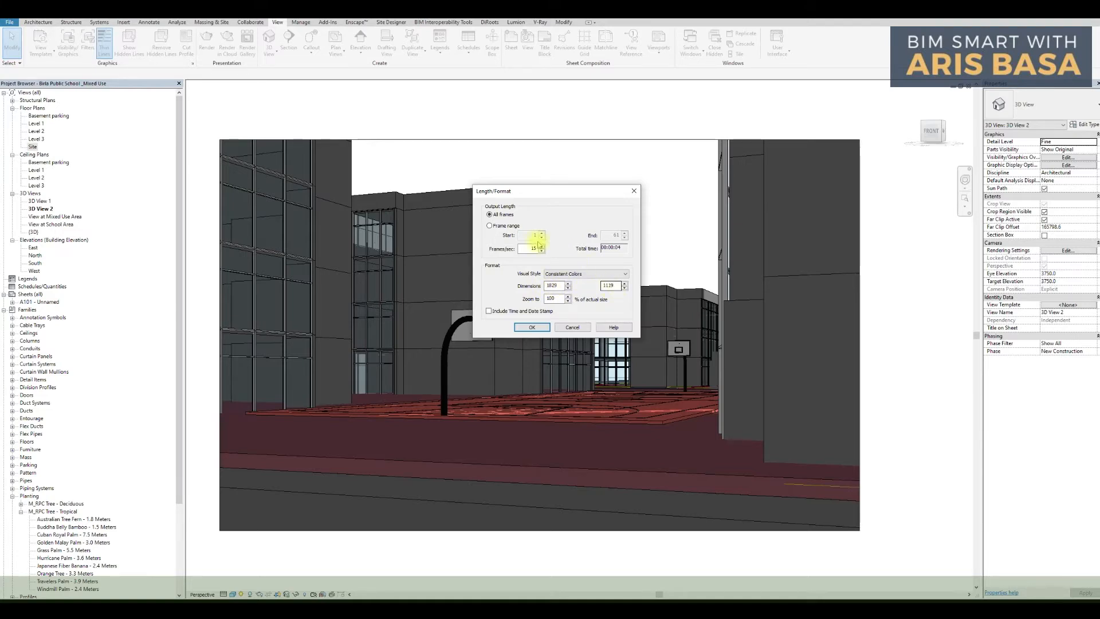
{"action": "double_click", "coordinate": [533, 249]}
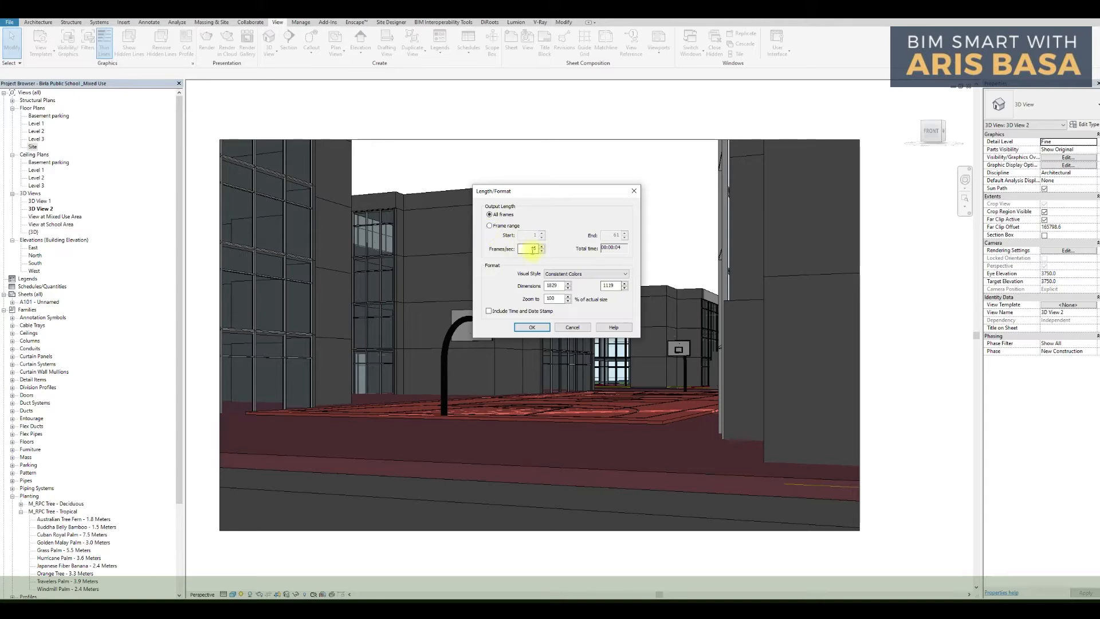
{"action": "type", "text": "1"}
{"action": "left_click", "coordinate": [489, 311]}
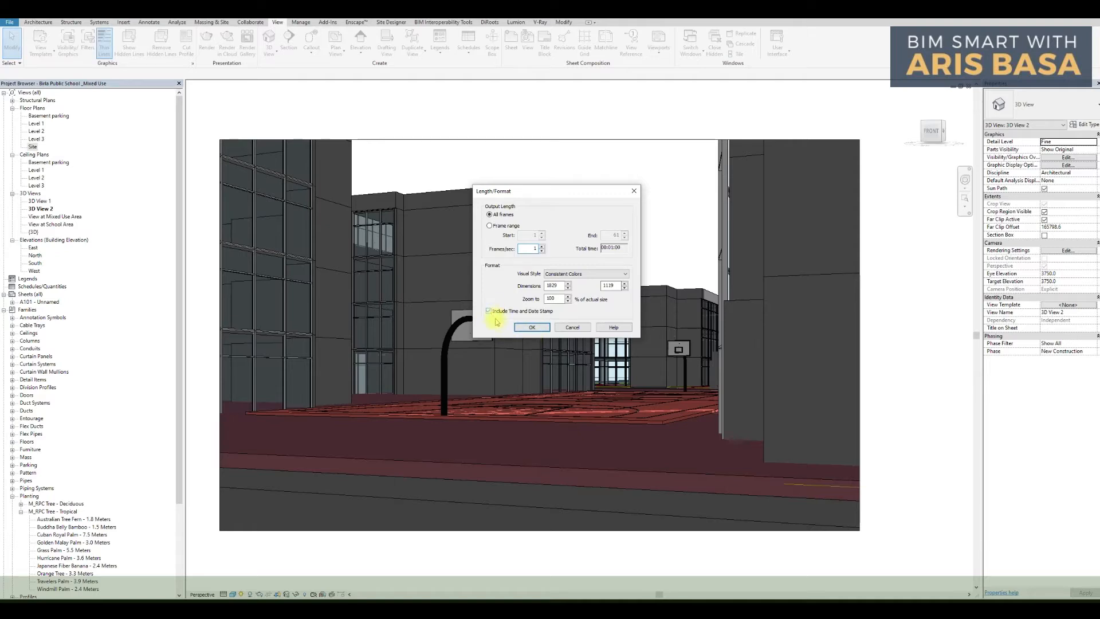
{"action": "left_click", "coordinate": [539, 329]}
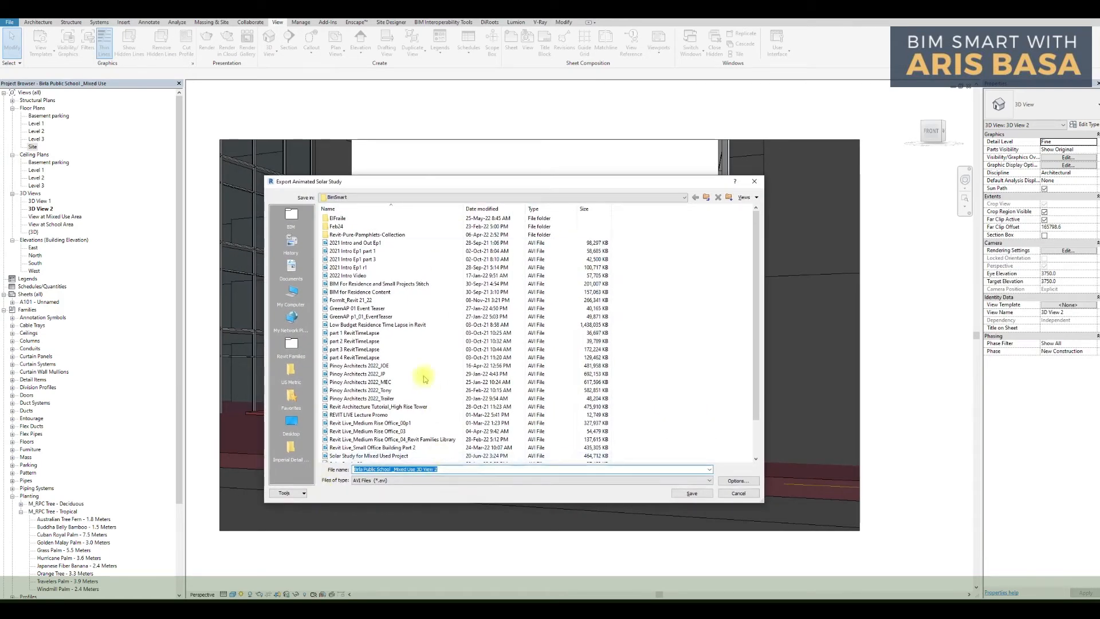
- Save the animation under the existing Solar Study file's name with the ending changed to "60 sec.avi", using Full Frames (Uncompressed) compression
{"action": "scroll", "coordinate": [453, 451], "scroll_direction": "down", "scroll_amount": 2}
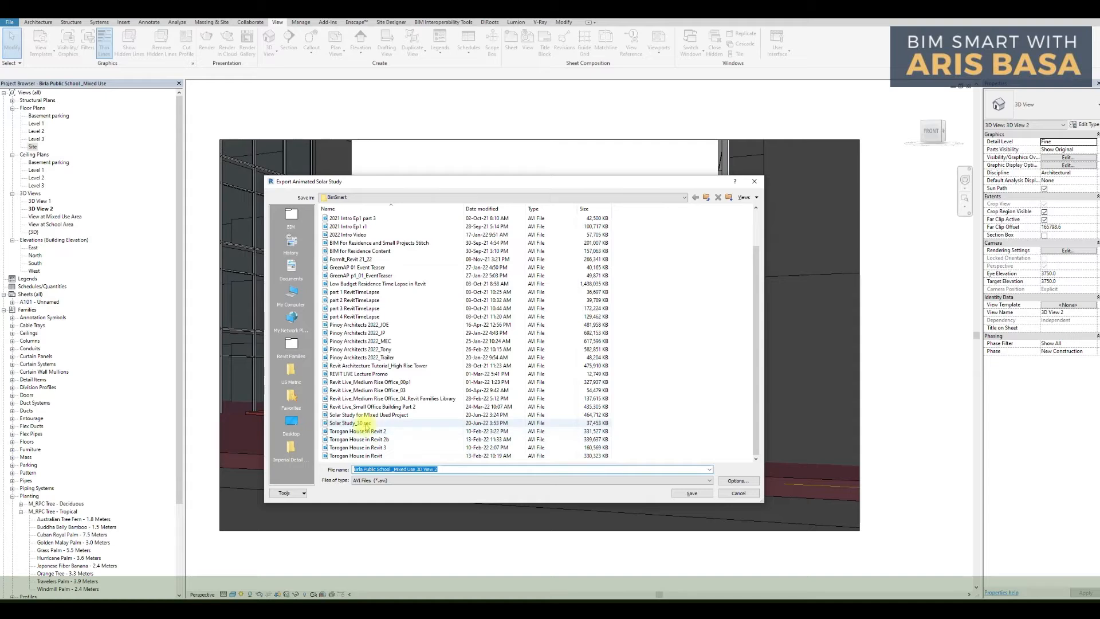
{"action": "left_click", "coordinate": [358, 423]}
{"action": "left_click", "coordinate": [382, 469]}
{"action": "type", "text": "60 sec.avi"}
{"action": "left_click", "coordinate": [692, 493]}
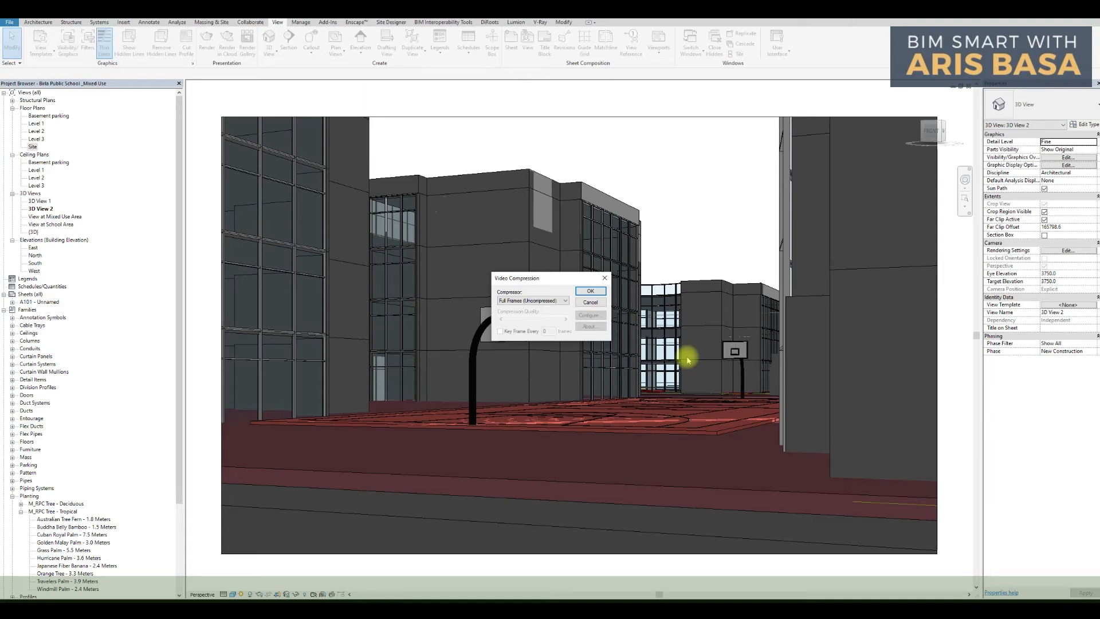
{"action": "left_click", "coordinate": [590, 291]}
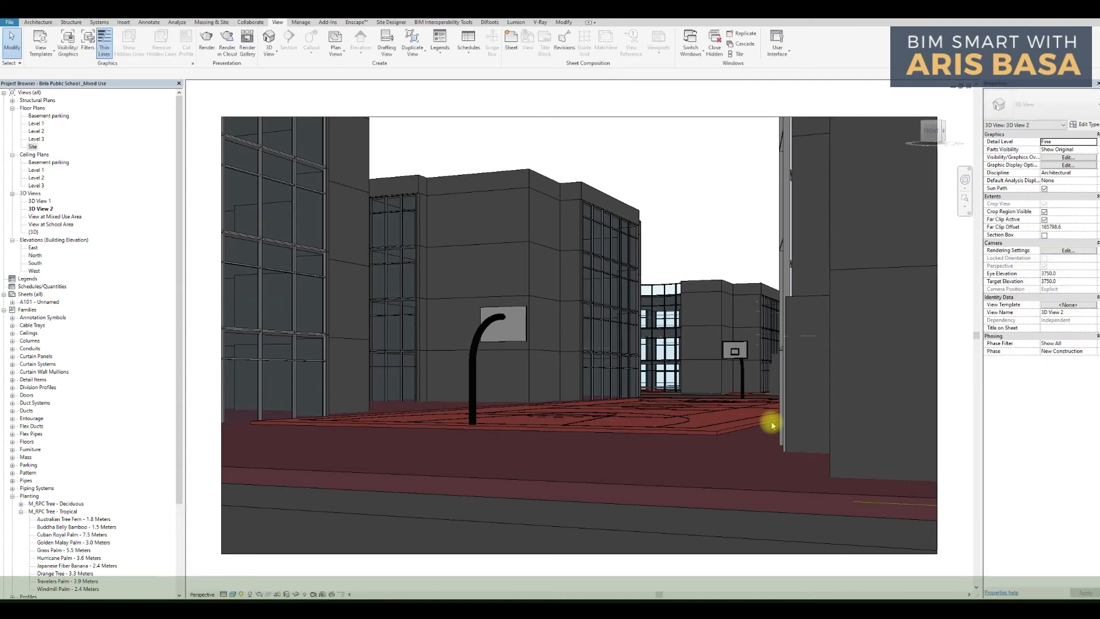
{"action": "scroll", "coordinate": [772, 425], "scroll_direction": "down", "scroll_amount": 1}
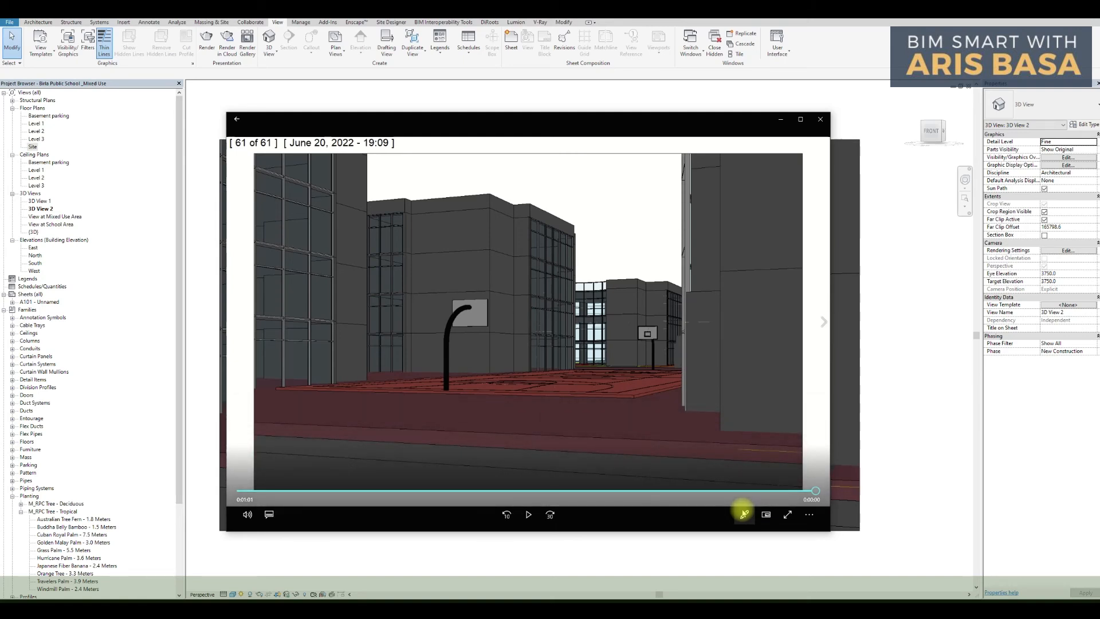
- Play the exported solar study video in the video player and enlarge its window to review the shadows
{"action": "left_click", "coordinate": [529, 516]}
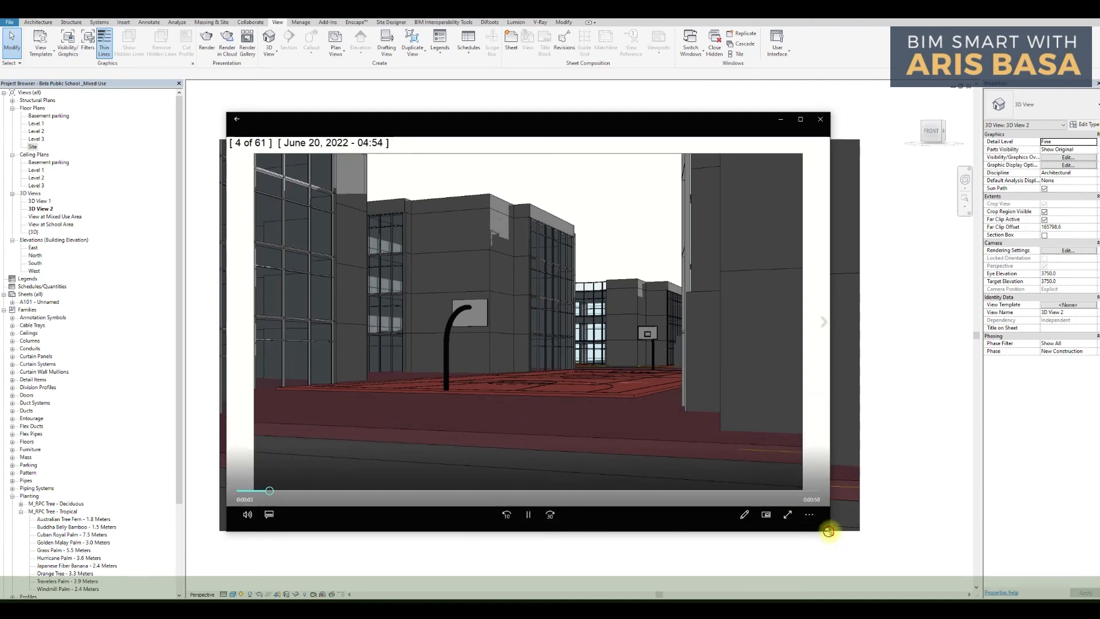
{"action": "left_click_drag", "start_coordinate": [832, 529], "coordinate": [1032, 596]}
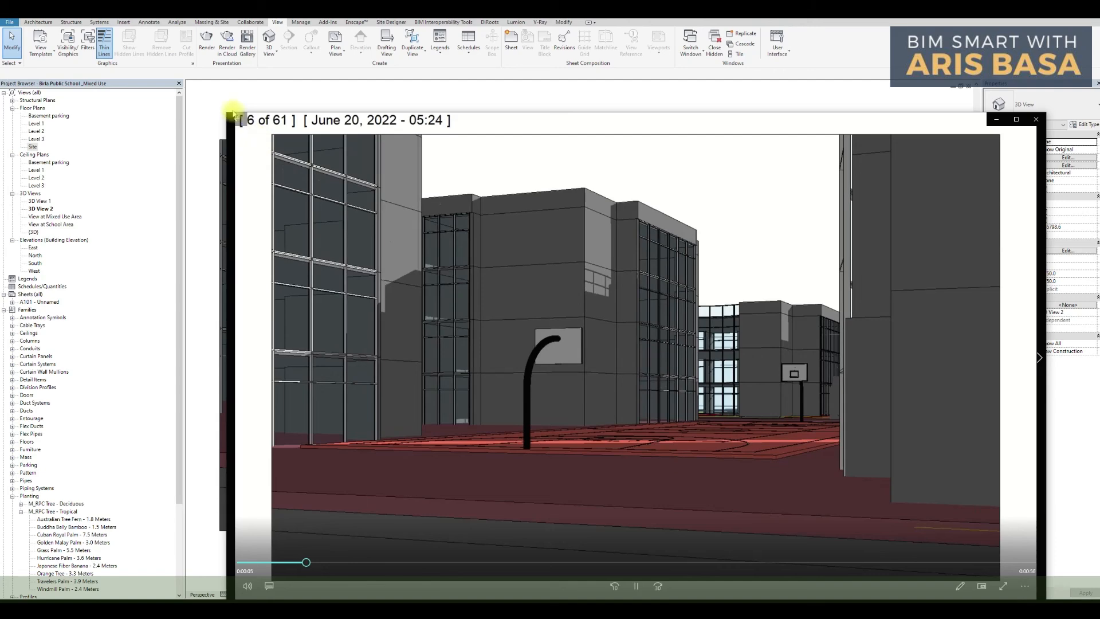
{"action": "left_click_drag", "start_coordinate": [223, 110], "coordinate": [89, 48]}
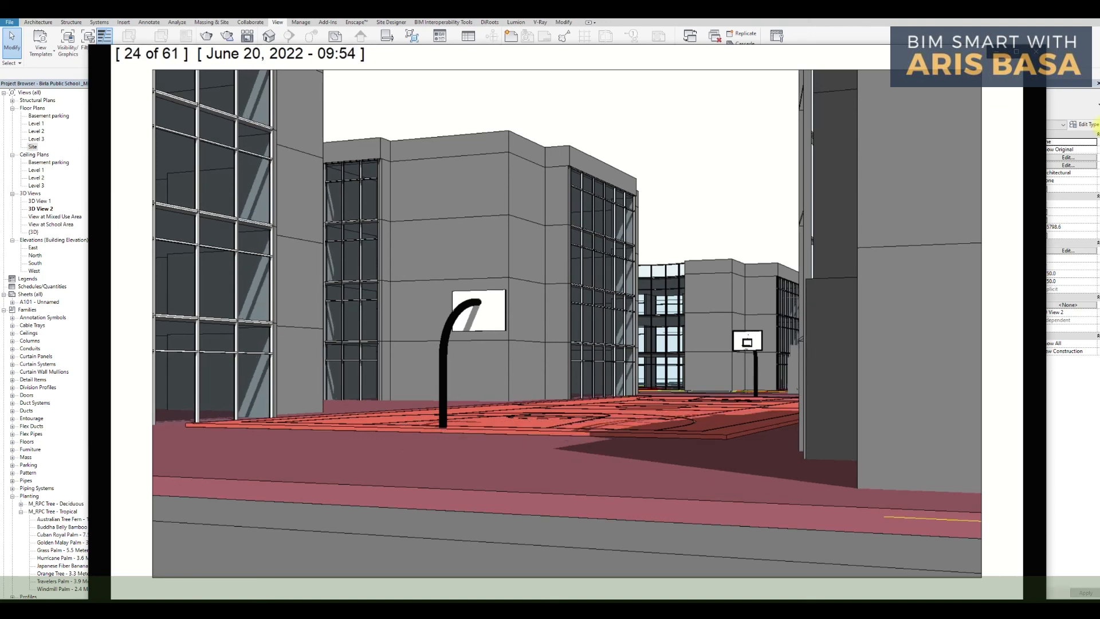
{"action": "mouse_move", "coordinate": [147, 474]}
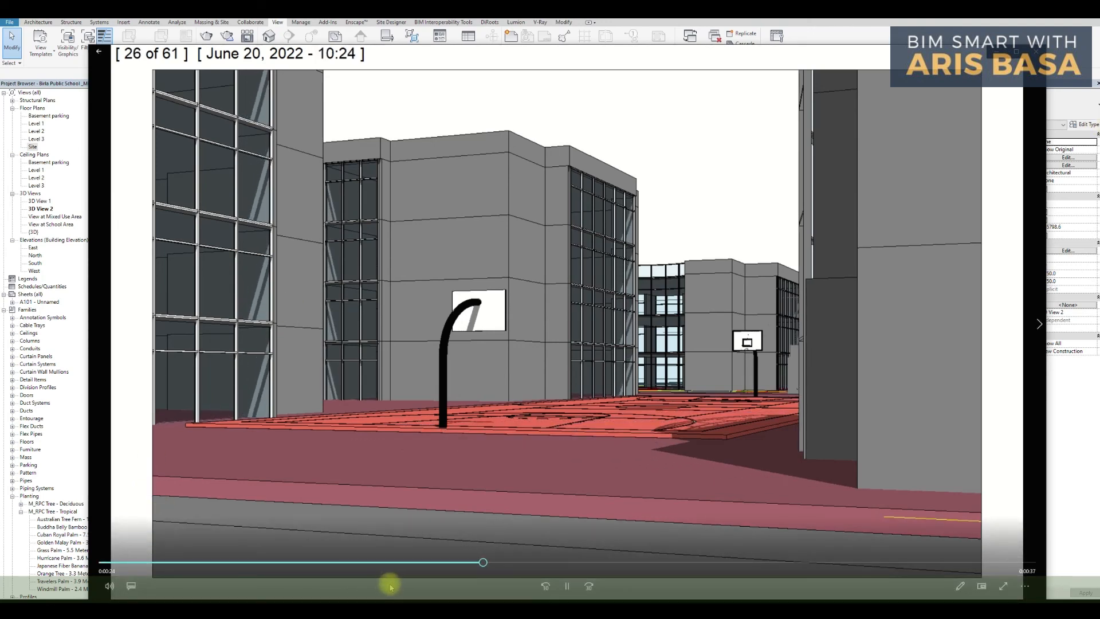